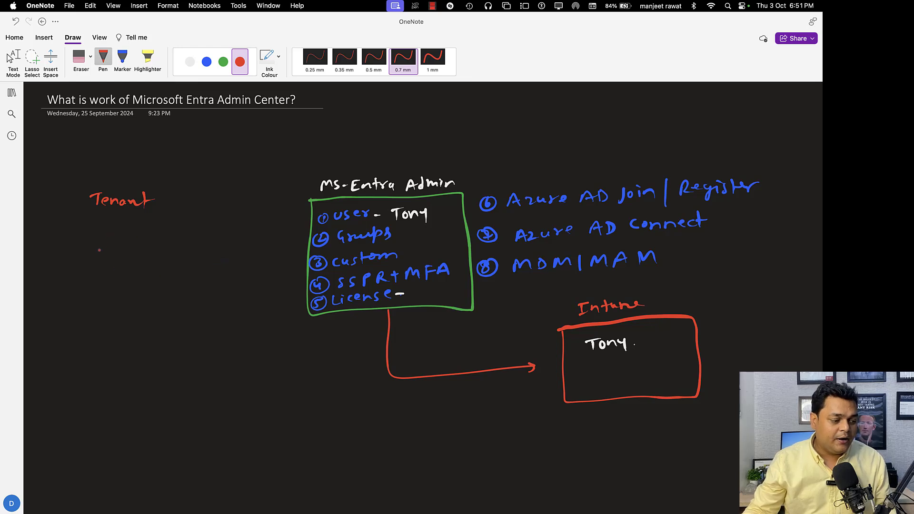
Write "Org Profile" and "Application Register" in red ink beneath the handwritten "Tenant" note.
{"action": "mouse_move", "coordinate": [101, 222]}
{"action": "left_mouse_down"}
{"action": "mouse_move", "coordinate": [111, 222]}
{"action": "mouse_move", "coordinate": [111, 244]}
{"action": "mouse_move", "coordinate": [167, 214]}
{"action": "mouse_move", "coordinate": [179, 231]}
{"action": "mouse_move", "coordinate": [200, 217]}
{"action": "left_mouse_up"}
{"action": "left_click", "coordinate": [124, 229]}
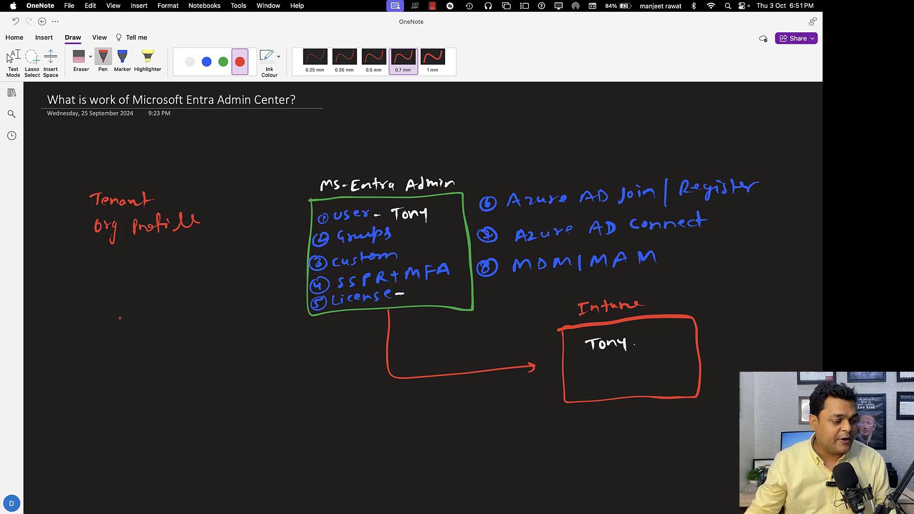
{"action": "mouse_move", "coordinate": [95, 269]}
{"action": "left_mouse_down"}
{"action": "mouse_move", "coordinate": [175, 264]}
{"action": "mouse_move", "coordinate": [190, 248]}
{"action": "mouse_move", "coordinate": [197, 262]}
{"action": "mouse_move", "coordinate": [233, 248]}
{"action": "mouse_move", "coordinate": [247, 254]}
{"action": "mouse_move", "coordinate": [290, 245]}
{"action": "left_mouse_up"}
{"action": "left_click", "coordinate": [13, 57]}
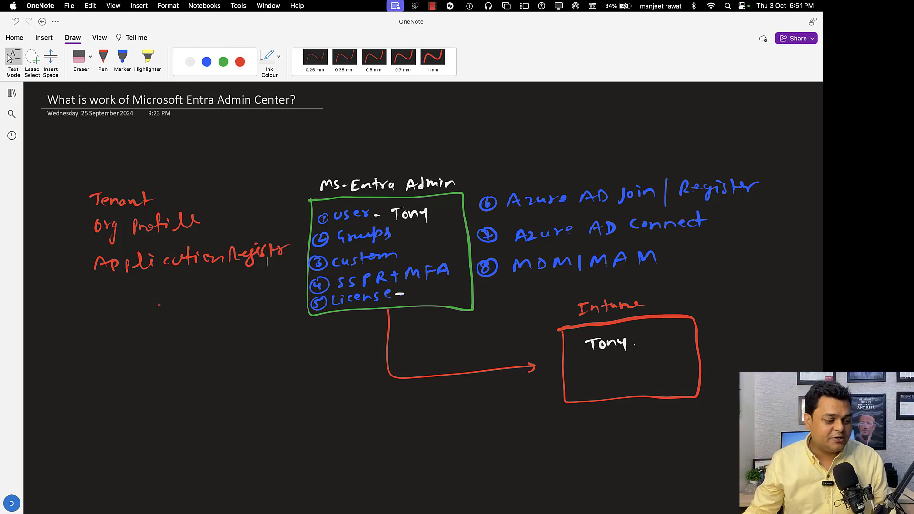
{"action": "left_click", "coordinate": [210, 294]}
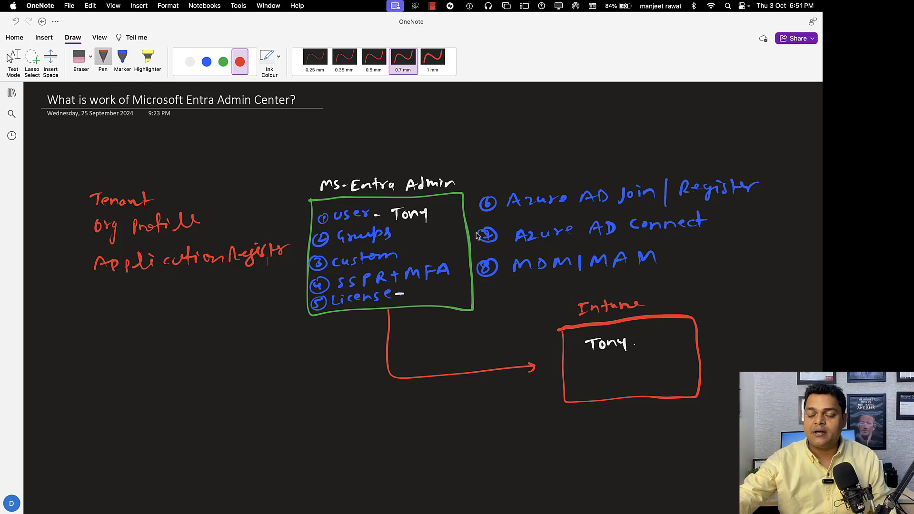
{"action": "key", "text": "Escape"}
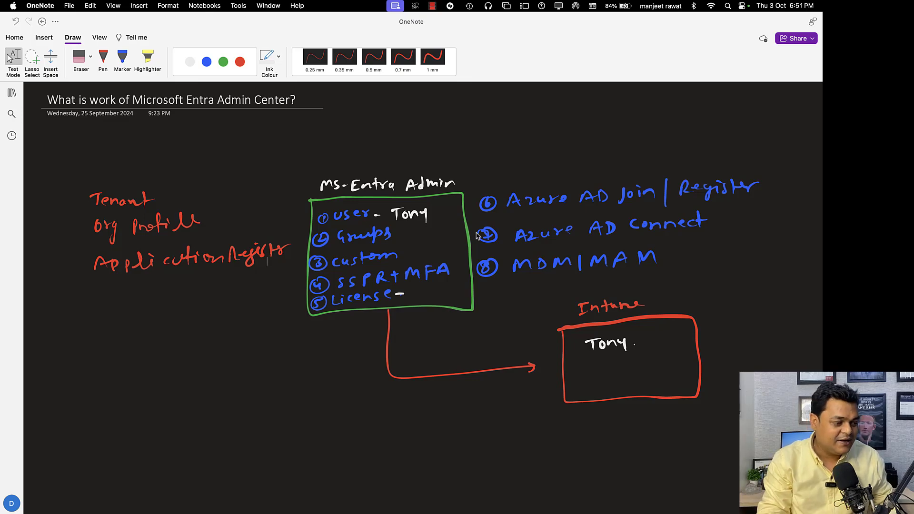
Switch to the Microsoft Entra admin center in Chrome and review the tenant overview's basic information, object counts and alerts.
{"action": "key", "text": "super+Tab"}
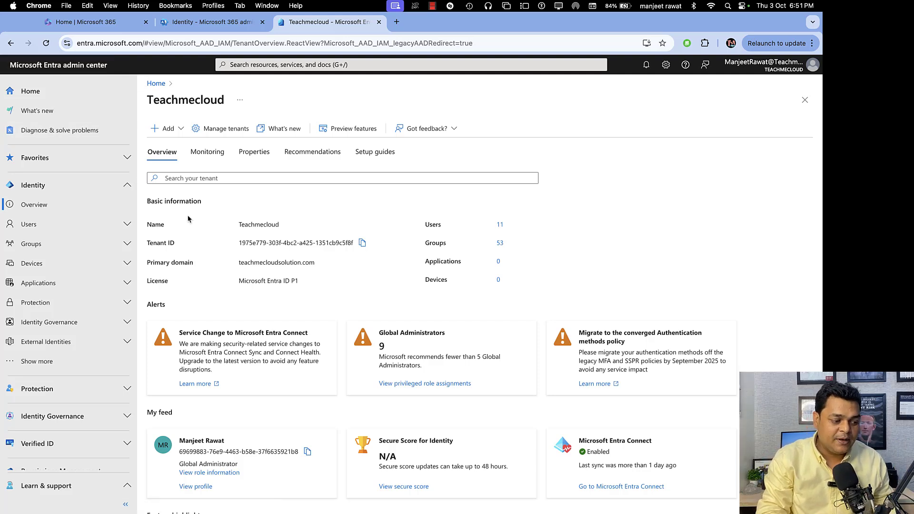
{"action": "left_click_drag", "start_coordinate": [295, 229], "coordinate": [238, 226]}
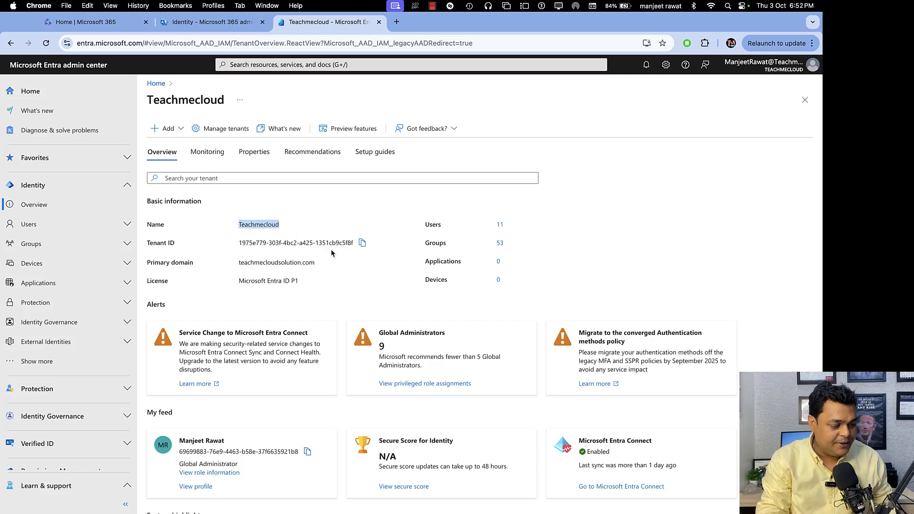
{"action": "left_click_drag", "start_coordinate": [241, 243], "coordinate": [352, 266]}
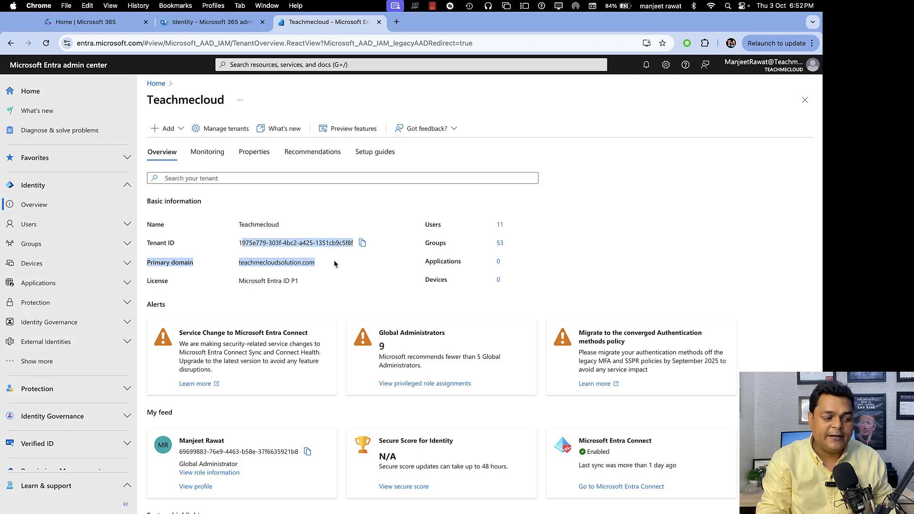
{"action": "left_click", "coordinate": [385, 268]}
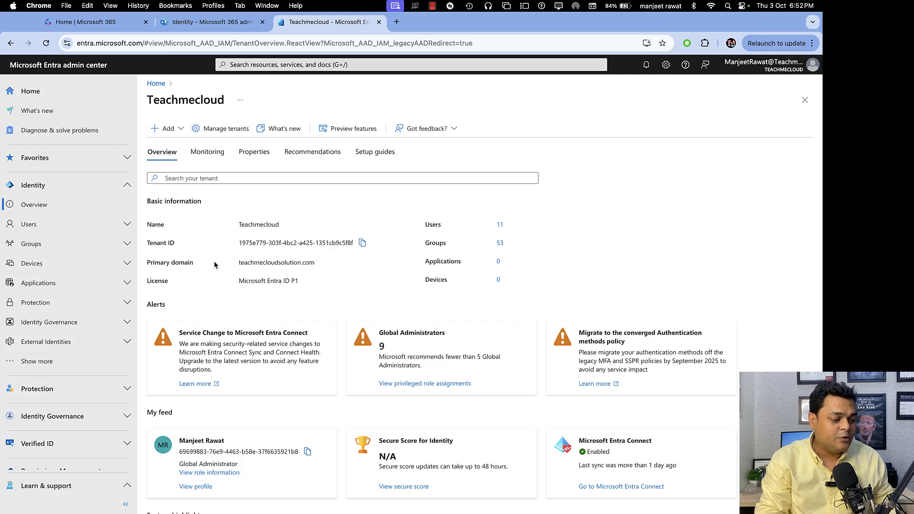
{"action": "left_click_drag", "start_coordinate": [314, 263], "coordinate": [260, 264]}
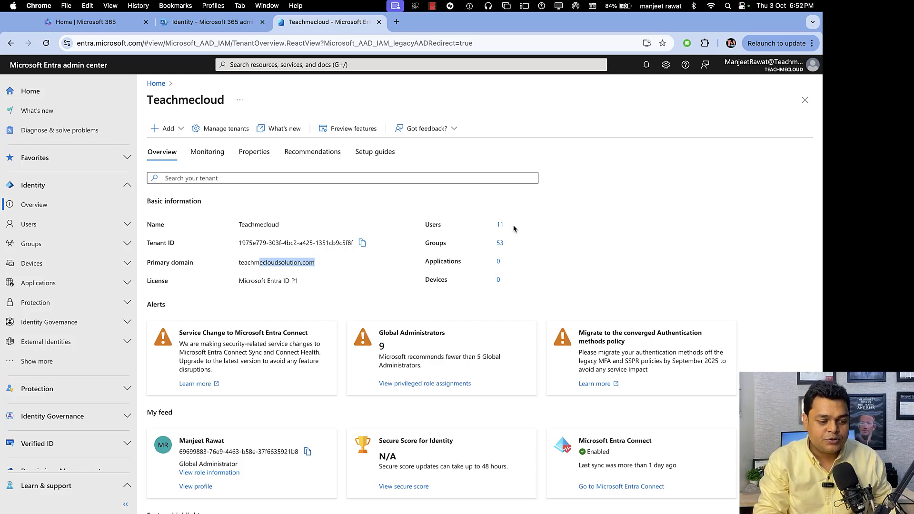
{"action": "left_click_drag", "start_coordinate": [513, 229], "coordinate": [490, 247]}
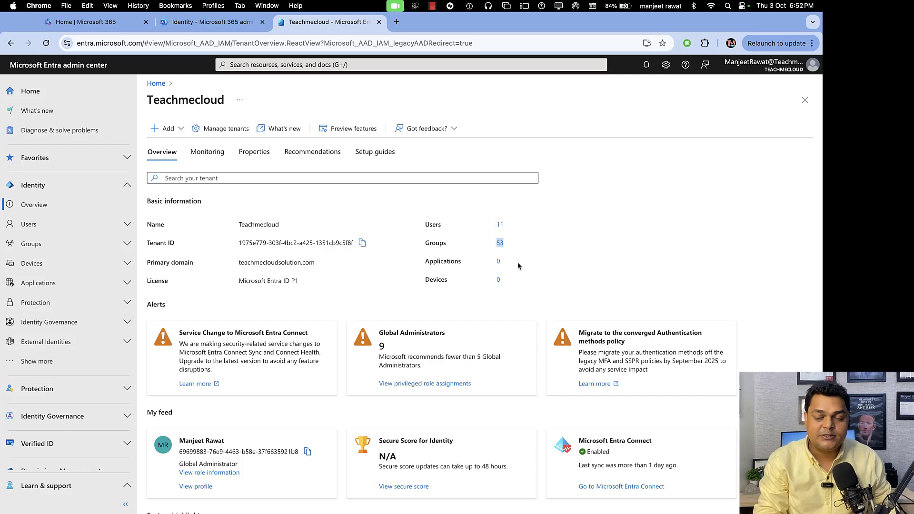
{"action": "left_click", "coordinate": [491, 266]}
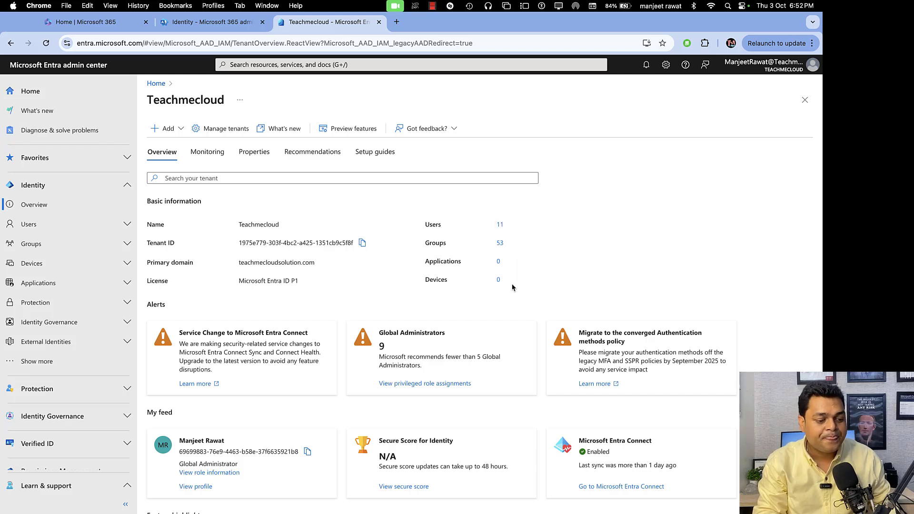
{"action": "left_click_drag", "start_coordinate": [513, 287], "coordinate": [470, 284]}
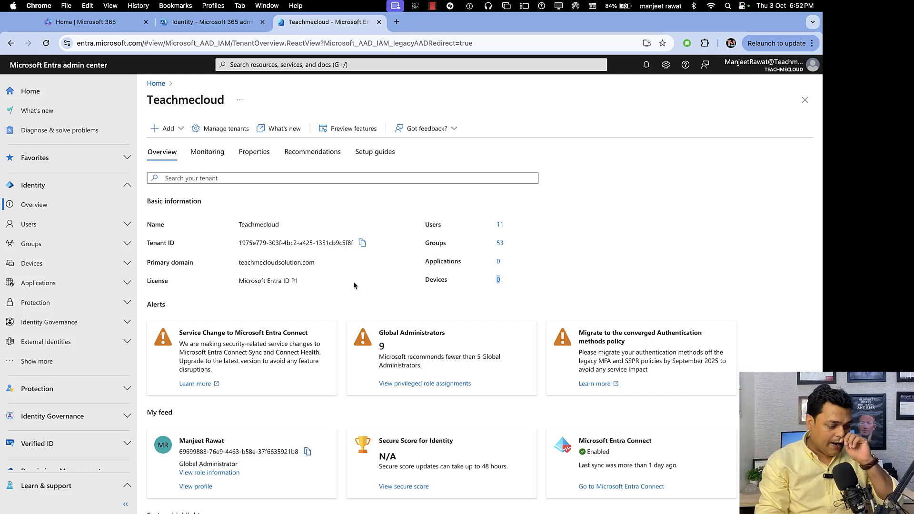
{"action": "scroll", "coordinate": [310, 279], "scroll_direction": "down", "scroll_amount": 3}
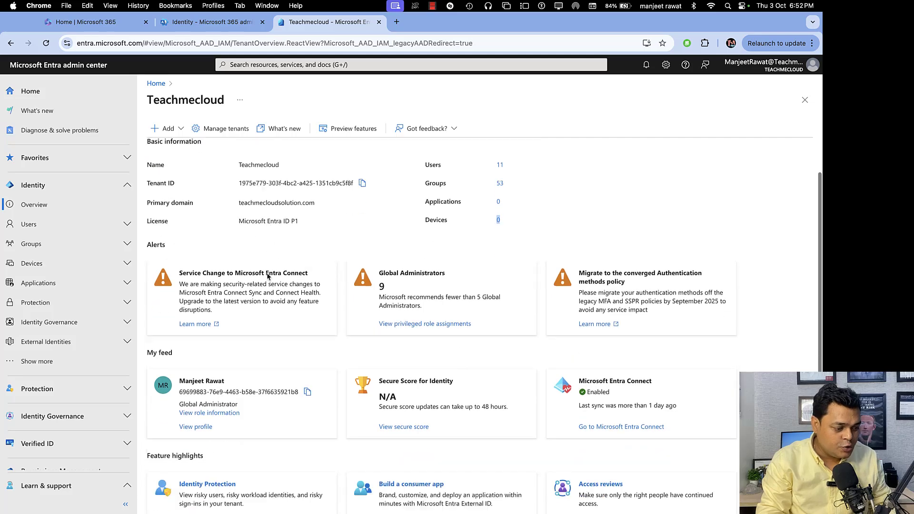
{"action": "scroll", "coordinate": [266, 273], "scroll_direction": "up", "scroll_amount": 3}
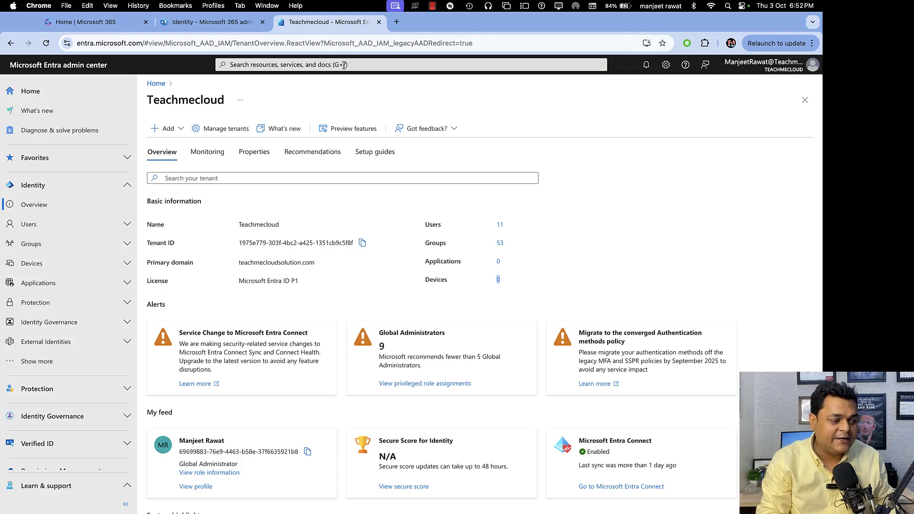
Switch to the Microsoft 365 admin center page and show the signed-in account's details.
{"action": "left_click", "coordinate": [211, 22]}
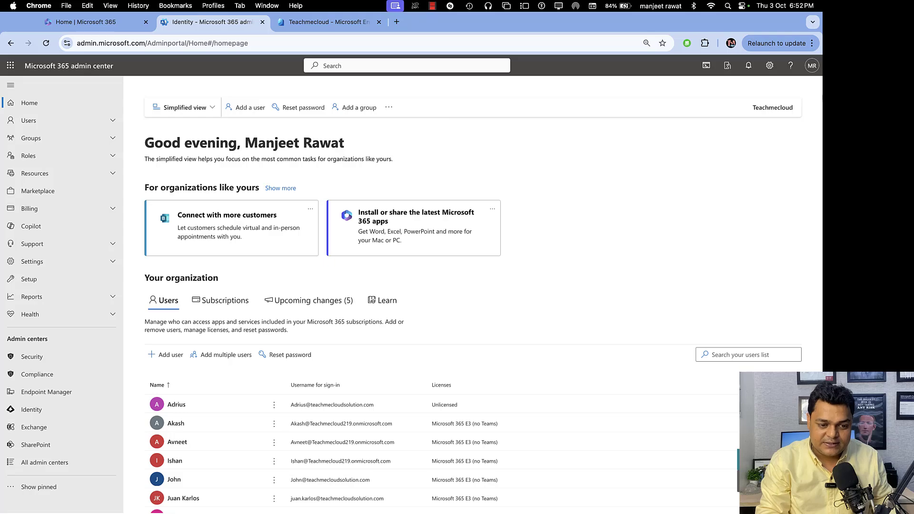
{"action": "left_click", "coordinate": [812, 66]}
{"action": "key", "text": "ctrl+Left"}
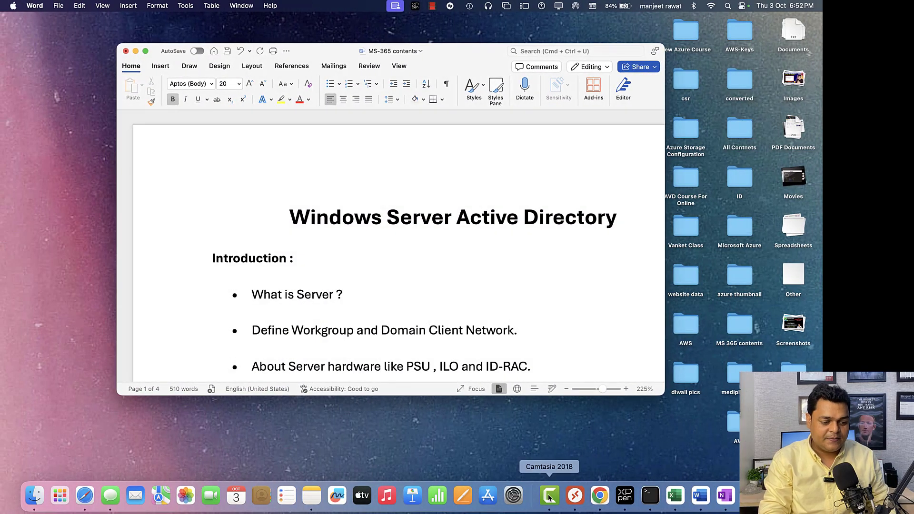
{"action": "right_click", "coordinate": [550, 499]}
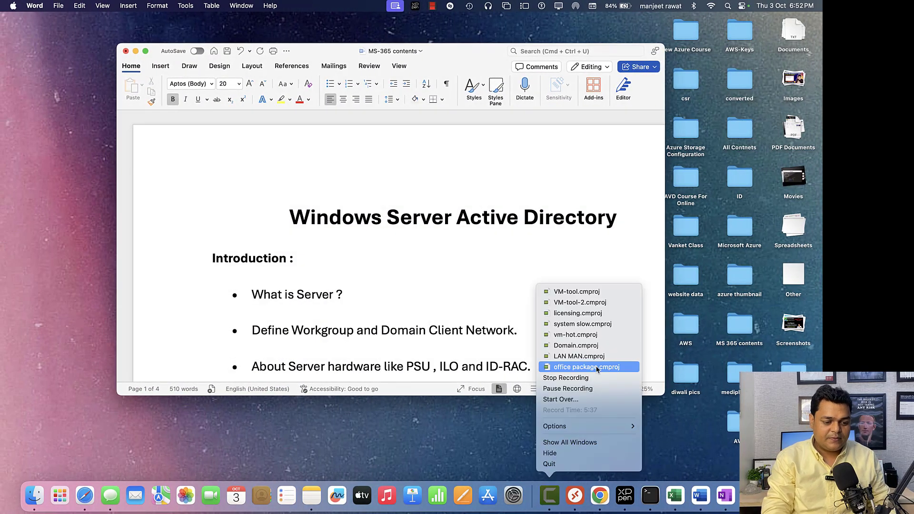
{"action": "left_click", "coordinate": [575, 389]}
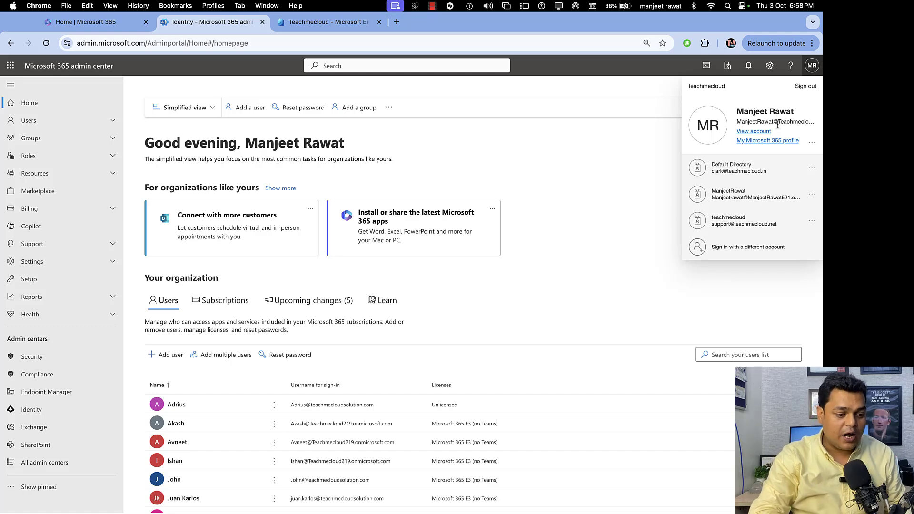
Return to OneNote and write the heading "MS-Entra ID" in green ink inside a box, on blank space below the Intune diagram.
{"action": "key", "text": "super+Tab"}
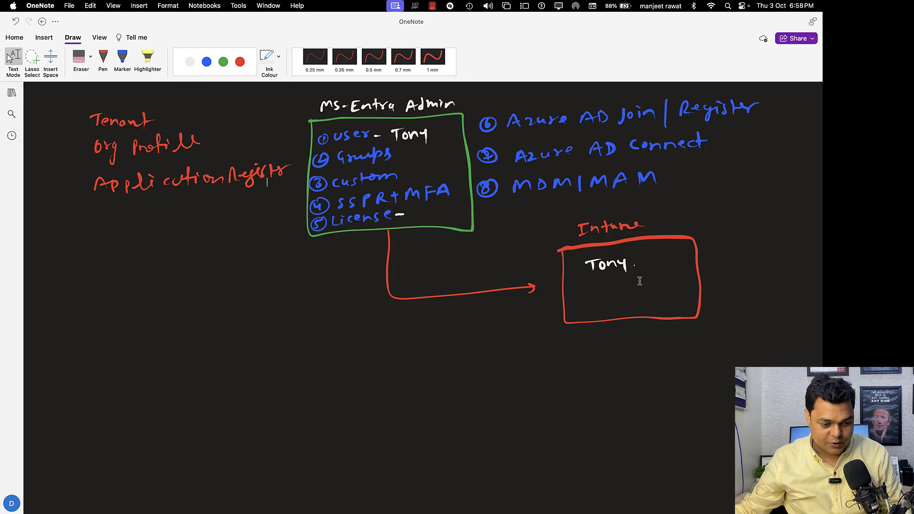
{"action": "key", "text": "p"}
{"action": "scroll", "coordinate": [483, 369], "scroll_direction": "down", "scroll_amount": 10}
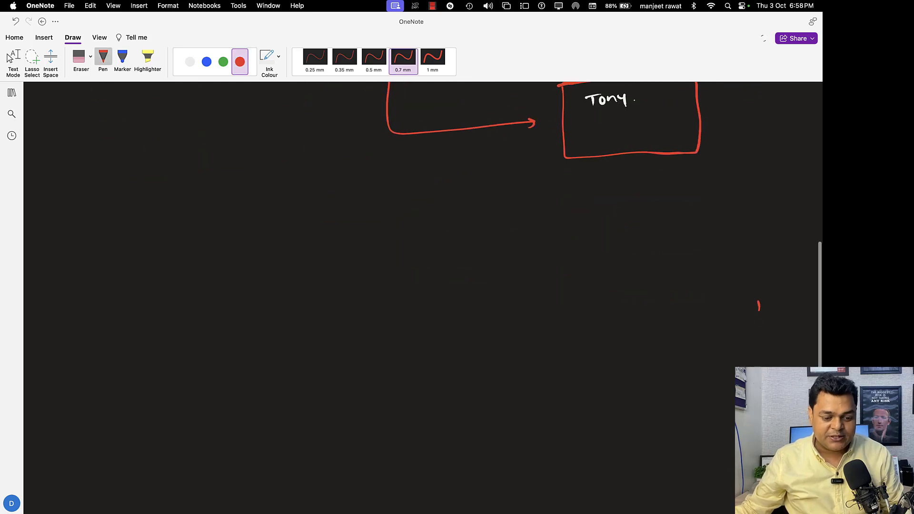
{"action": "scroll", "coordinate": [483, 369], "scroll_direction": "up", "scroll_amount": 2}
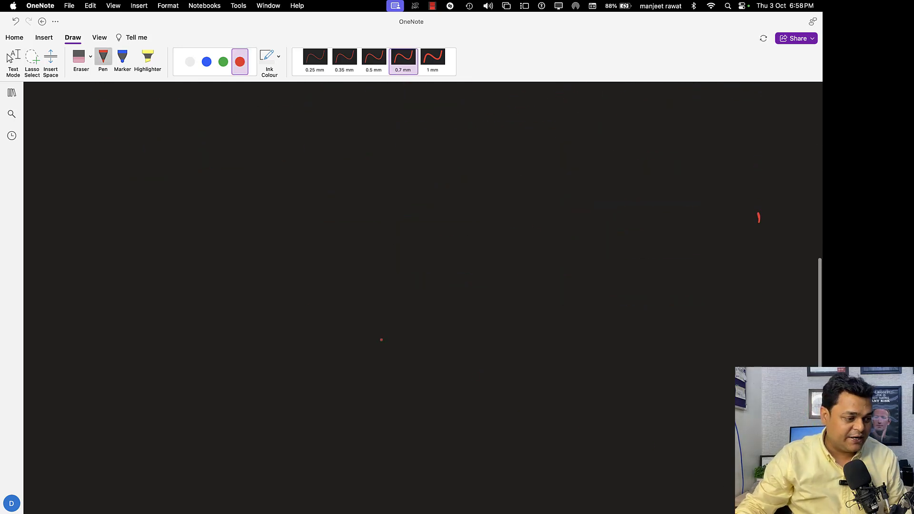
{"action": "left_click", "coordinate": [223, 61]}
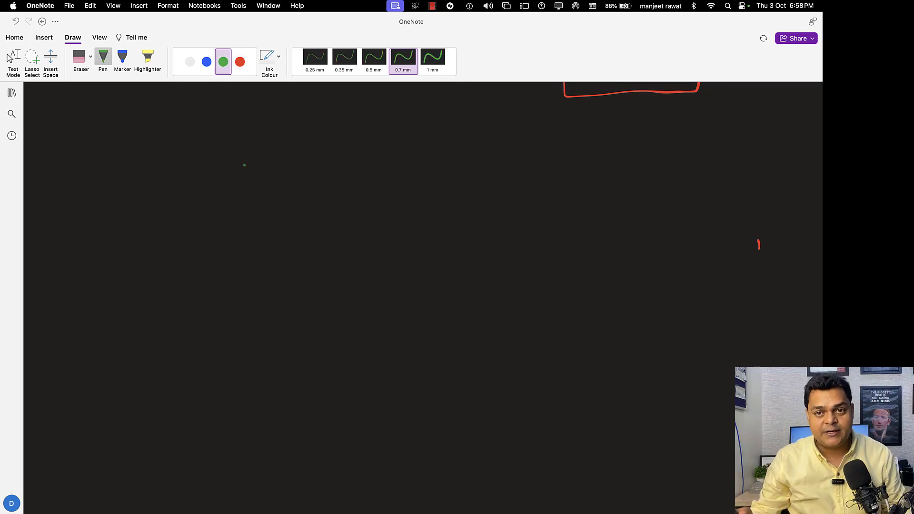
{"action": "key", "text": "Escape"}
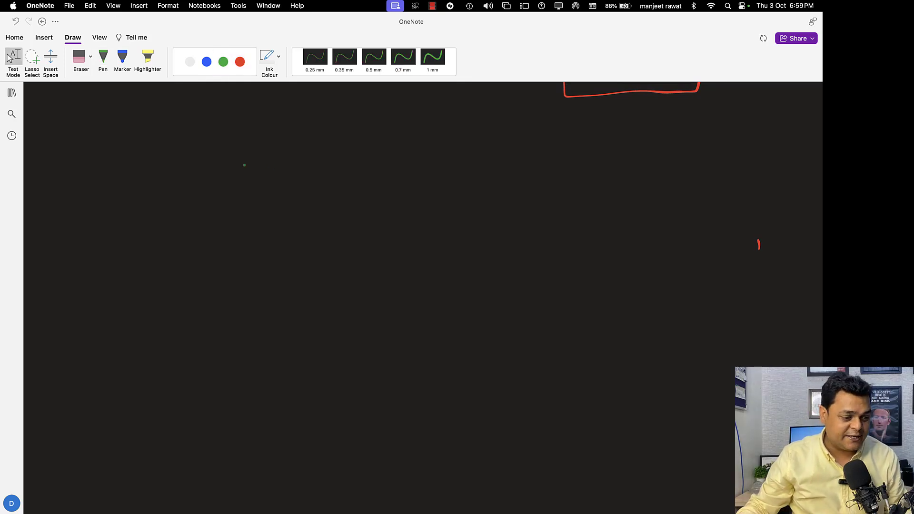
{"action": "scroll", "coordinate": [315, 142], "scroll_direction": "down", "scroll_amount": 1}
{"action": "mouse_move", "coordinate": [310, 155]}
{"action": "left_mouse_down"}
{"action": "mouse_move", "coordinate": [312, 140]}
{"action": "mouse_move", "coordinate": [319, 152]}
{"action": "left_mouse_up"}
{"action": "mouse_move", "coordinate": [332, 142]}
{"action": "left_mouse_down"}
{"action": "mouse_move", "coordinate": [325, 151]}
{"action": "mouse_move", "coordinate": [359, 144]}
{"action": "left_mouse_up"}
{"action": "left_click_drag", "start_coordinate": [348, 139], "coordinate": [375, 146]}
{"action": "mouse_move", "coordinate": [379, 132]}
{"action": "left_mouse_down"}
{"action": "mouse_move", "coordinate": [379, 149]}
{"action": "mouse_move", "coordinate": [388, 139]}
{"action": "left_mouse_up"}
{"action": "left_click_drag", "start_coordinate": [386, 146], "coordinate": [429, 147]}
{"action": "mouse_move", "coordinate": [421, 137]}
{"action": "left_mouse_down"}
{"action": "mouse_move", "coordinate": [438, 134]}
{"action": "mouse_move", "coordinate": [435, 149]}
{"action": "left_mouse_up"}
{"action": "left_click_drag", "start_coordinate": [435, 135], "coordinate": [436, 149]}
{"action": "mouse_move", "coordinate": [298, 160]}
{"action": "left_mouse_down"}
{"action": "mouse_move", "coordinate": [298, 132]}
{"action": "mouse_move", "coordinate": [453, 122]}
{"action": "mouse_move", "coordinate": [403, 163]}
{"action": "mouse_move", "coordinate": [291, 175]}
{"action": "mouse_move", "coordinate": [298, 152]}
{"action": "left_mouse_up"}
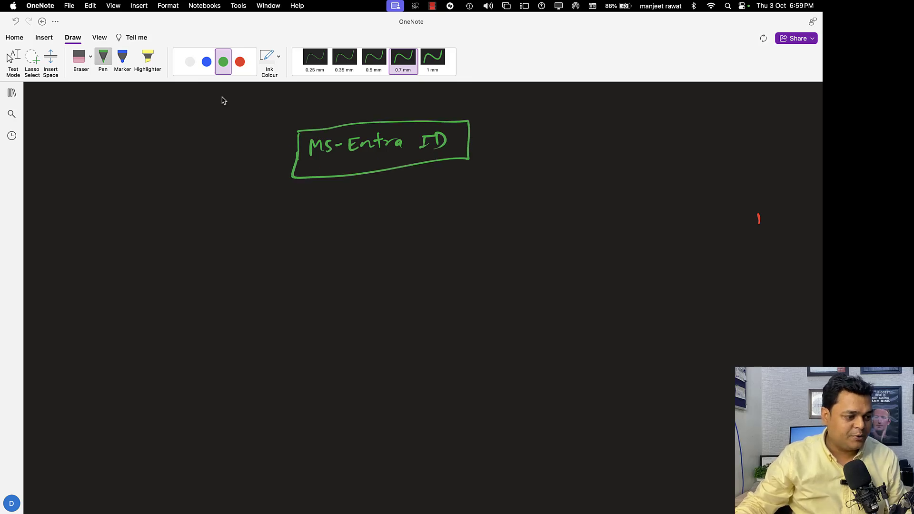
Write "Tenant" in white ink as circled item 1, below and to the left of the "MS-Entra ID" heading.
{"action": "left_click", "coordinate": [190, 62]}
{"action": "left_click_drag", "start_coordinate": [152, 247], "coordinate": [163, 245]}
{"action": "mouse_move", "coordinate": [193, 241]}
{"action": "left_mouse_down"}
{"action": "mouse_move", "coordinate": [192, 256]}
{"action": "mouse_move", "coordinate": [200, 240]}
{"action": "left_mouse_up"}
{"action": "left_click_drag", "start_coordinate": [198, 249], "coordinate": [219, 252]}
{"action": "left_click_drag", "start_coordinate": [223, 247], "coordinate": [256, 253]}
{"action": "left_click_drag", "start_coordinate": [249, 245], "coordinate": [381, 246]}
Draw a green arrow after "Tenant" and write "Email-ID / Root A/C" in green ink beside it.
{"action": "left_click", "coordinate": [223, 62]}
{"action": "left_click_drag", "start_coordinate": [370, 241], "coordinate": [378, 240]}
{"action": "left_click_drag", "start_coordinate": [371, 234], "coordinate": [418, 245]}
{"action": "left_click_drag", "start_coordinate": [422, 239], "coordinate": [450, 238]}
{"action": "mouse_move", "coordinate": [453, 231]}
{"action": "left_mouse_down"}
{"action": "mouse_move", "coordinate": [452, 244]}
{"action": "mouse_move", "coordinate": [460, 230]}
{"action": "left_mouse_up"}
{"action": "mouse_move", "coordinate": [462, 230]}
{"action": "left_mouse_down"}
{"action": "mouse_move", "coordinate": [462, 244]}
{"action": "mouse_move", "coordinate": [486, 254]}
{"action": "left_mouse_up"}
{"action": "left_click_drag", "start_coordinate": [495, 241], "coordinate": [509, 241]}
{"action": "left_click_drag", "start_coordinate": [517, 233], "coordinate": [536, 240]}
{"action": "left_click_drag", "start_coordinate": [529, 229], "coordinate": [570, 233]}
{"action": "mouse_move", "coordinate": [582, 222]}
{"action": "left_mouse_down"}
{"action": "mouse_move", "coordinate": [574, 239]}
{"action": "mouse_move", "coordinate": [600, 238]}
{"action": "left_mouse_up"}
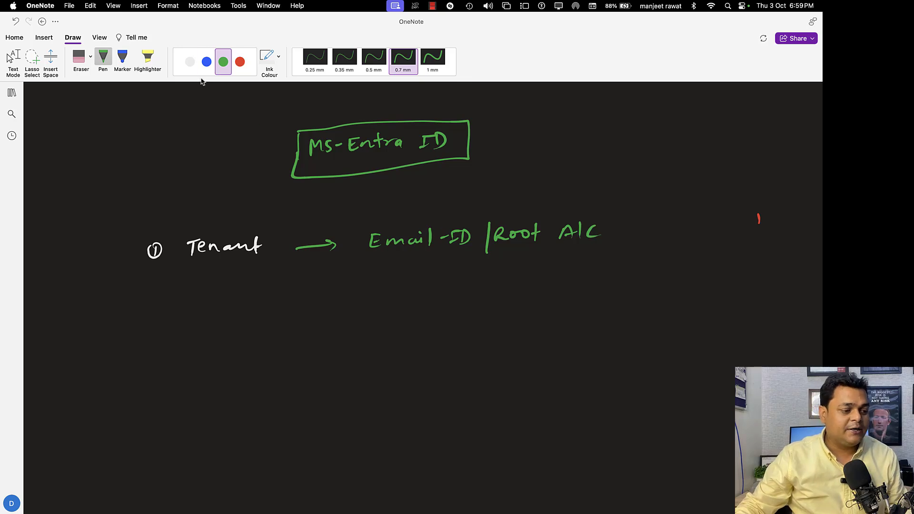
Draw a red line down from "Email-ID / Root A/C" that branches into three downward arrows.
{"action": "left_click", "coordinate": [189, 66]}
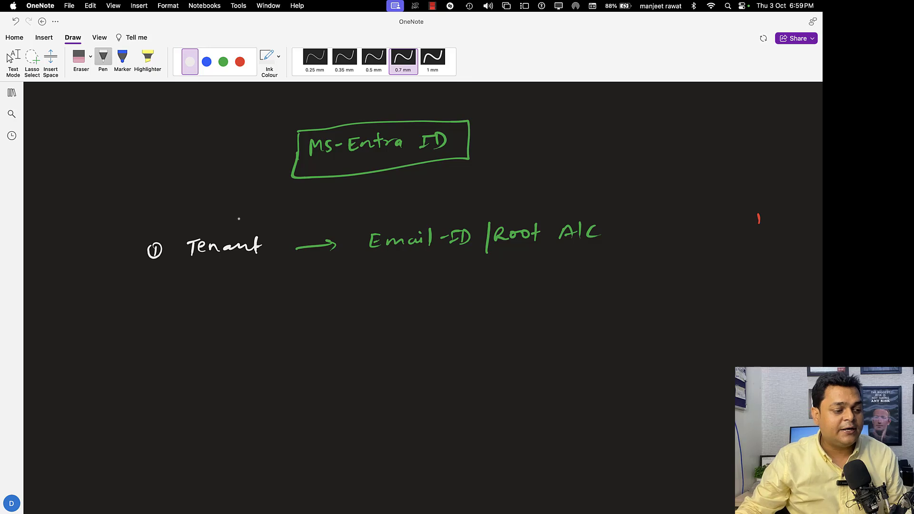
{"action": "left_click", "coordinate": [240, 62]}
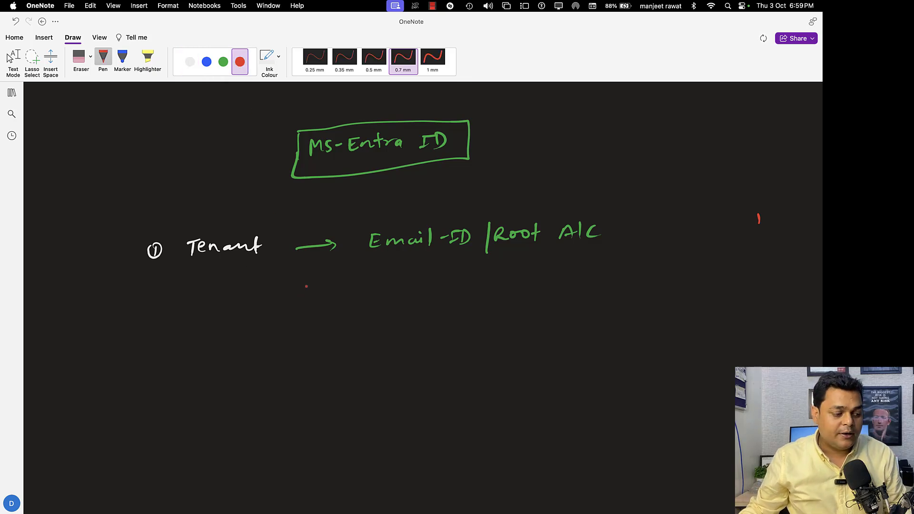
{"action": "left_click", "coordinate": [14, 58]}
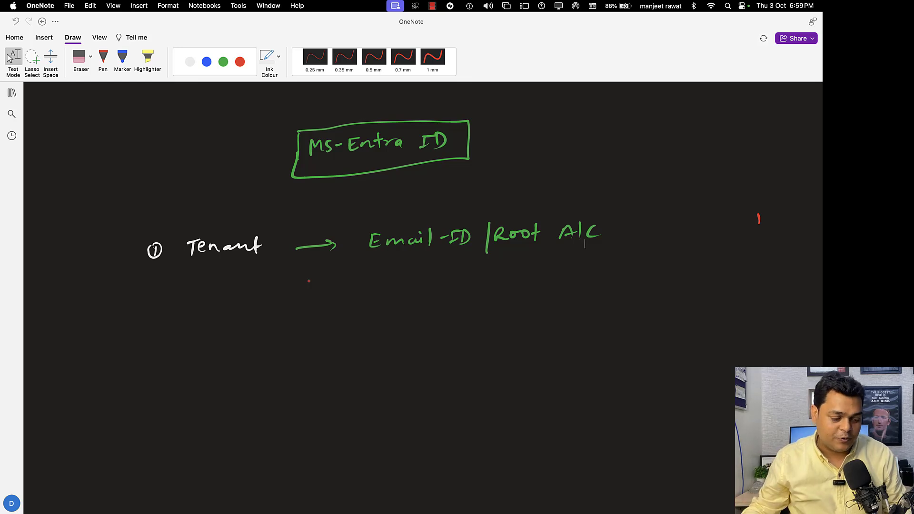
{"action": "key", "text": "ctrl+cmd+p"}
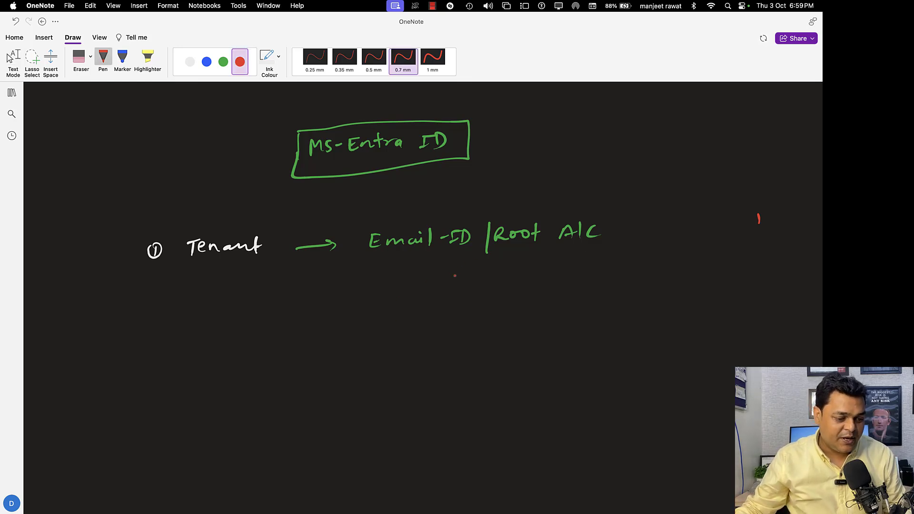
{"action": "mouse_move", "coordinate": [456, 259]}
{"action": "left_mouse_down"}
{"action": "mouse_move", "coordinate": [463, 275]}
{"action": "mouse_move", "coordinate": [302, 327]}
{"action": "mouse_move", "coordinate": [314, 321]}
{"action": "left_mouse_up"}
{"action": "left_click_drag", "start_coordinate": [456, 280], "coordinate": [456, 319]}
{"action": "left_click_drag", "start_coordinate": [450, 312], "coordinate": [462, 313]}
{"action": "left_click_drag", "start_coordinate": [459, 277], "coordinate": [616, 307]}
{"action": "left_click_drag", "start_coordinate": [607, 303], "coordinate": [618, 305]}
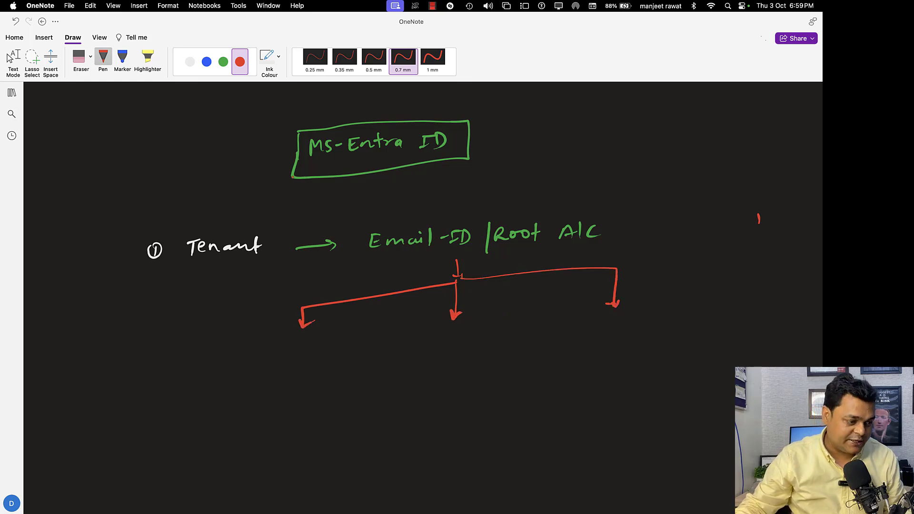
Label the three red arrows "Tenant-A", "Tenant-B" and "Tenant-C" in white ink.
{"action": "left_click", "coordinate": [190, 61]}
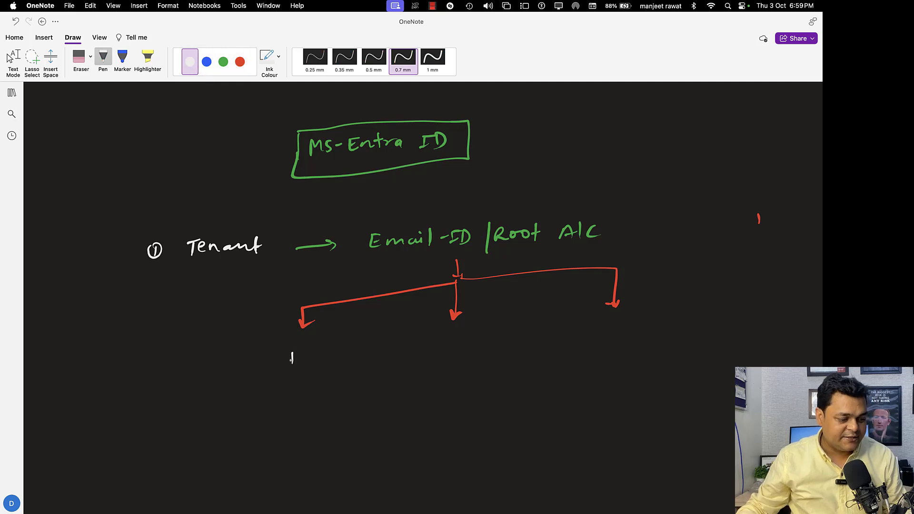
{"action": "mouse_move", "coordinate": [292, 358]}
{"action": "left_mouse_down"}
{"action": "mouse_move", "coordinate": [357, 348]}
{"action": "mouse_move", "coordinate": [365, 354]}
{"action": "left_mouse_up"}
{"action": "mouse_move", "coordinate": [445, 341]}
{"action": "left_mouse_down"}
{"action": "mouse_move", "coordinate": [492, 345]}
{"action": "mouse_move", "coordinate": [505, 336]}
{"action": "mouse_move", "coordinate": [530, 350]}
{"action": "mouse_move", "coordinate": [669, 324]}
{"action": "mouse_move", "coordinate": [670, 342]}
{"action": "left_mouse_up"}
{"action": "left_click_drag", "start_coordinate": [668, 333], "coordinate": [712, 339]}
{"action": "left_click", "coordinate": [694, 334]}
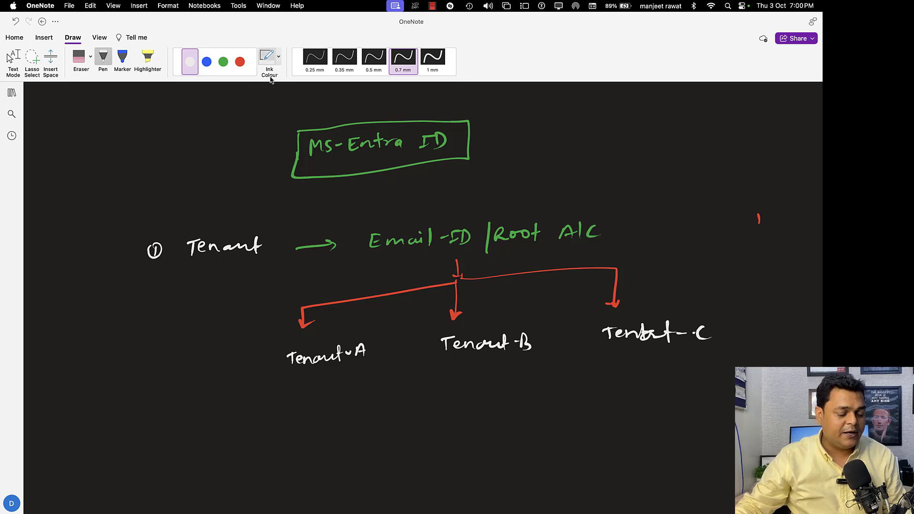
Draw a green box around each of the three tenant labels.
{"action": "left_click", "coordinate": [223, 62]}
{"action": "mouse_move", "coordinate": [299, 348]}
{"action": "left_mouse_down"}
{"action": "mouse_move", "coordinate": [381, 342]}
{"action": "mouse_move", "coordinate": [316, 374]}
{"action": "mouse_move", "coordinate": [283, 377]}
{"action": "left_mouse_up"}
{"action": "mouse_move", "coordinate": [436, 333]}
{"action": "left_mouse_down"}
{"action": "mouse_move", "coordinate": [442, 354]}
{"action": "mouse_move", "coordinate": [533, 328]}
{"action": "mouse_move", "coordinate": [505, 360]}
{"action": "mouse_move", "coordinate": [441, 361]}
{"action": "left_mouse_up"}
{"action": "left_click_drag", "start_coordinate": [598, 322], "coordinate": [599, 348]}
{"action": "mouse_move", "coordinate": [602, 320]}
{"action": "left_mouse_down"}
{"action": "mouse_move", "coordinate": [689, 318]}
{"action": "mouse_move", "coordinate": [714, 354]}
{"action": "mouse_move", "coordinate": [605, 351]}
{"action": "left_mouse_up"}
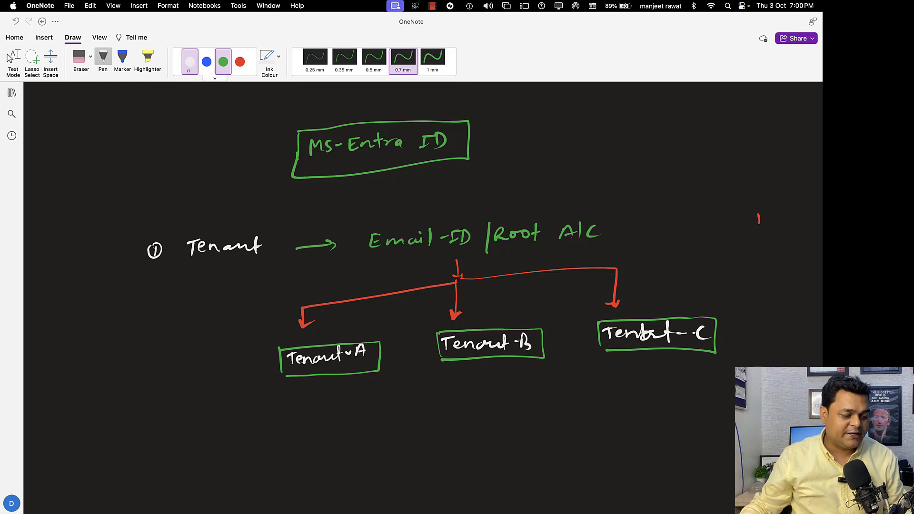
Draw a white downward arrow below the "Tenant-A" box and write "teachmecloudsolution.com" under it in white ink.
{"action": "left_click", "coordinate": [190, 61]}
{"action": "left_click_drag", "start_coordinate": [320, 378], "coordinate": [320, 397]}
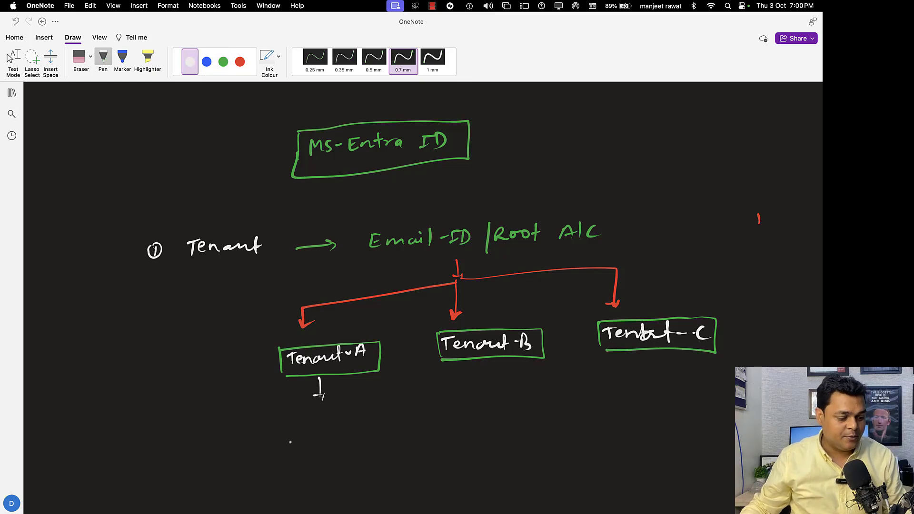
{"action": "left_click_drag", "start_coordinate": [267, 441], "coordinate": [488, 433]}
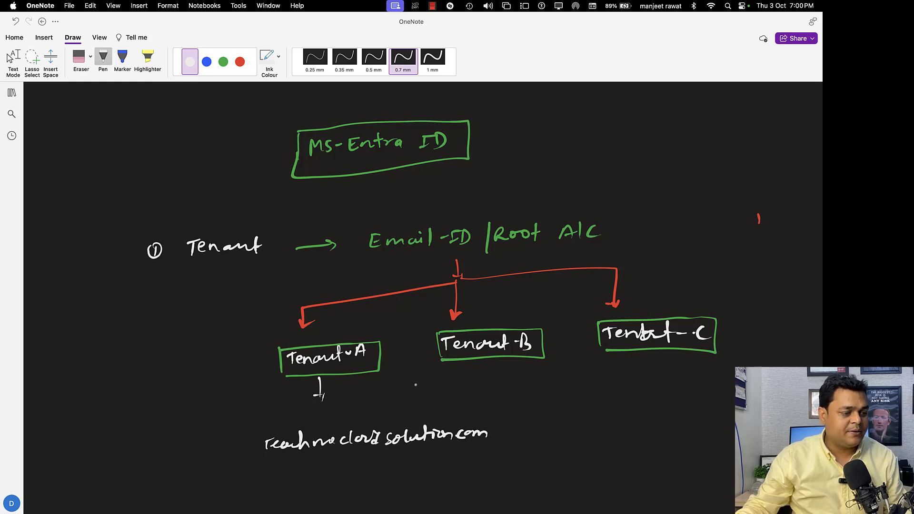
Draw a red downward arrow below the "Tenant-B" box and write "cloudsupport.co.in" under it in red ink.
{"action": "left_click", "coordinate": [240, 63]}
{"action": "mouse_move", "coordinate": [532, 359]}
{"action": "left_mouse_down"}
{"action": "mouse_move", "coordinate": [525, 424]}
{"action": "mouse_move", "coordinate": [562, 411]}
{"action": "mouse_move", "coordinate": [617, 421]}
{"action": "mouse_move", "coordinate": [671, 415]}
{"action": "left_mouse_up"}
{"action": "left_click", "coordinate": [652, 415]}
Draw a blue downward arrow below the "Tenant-C" box and write "teachmecloud.in" under it in blue ink.
{"action": "left_click", "coordinate": [190, 61]}
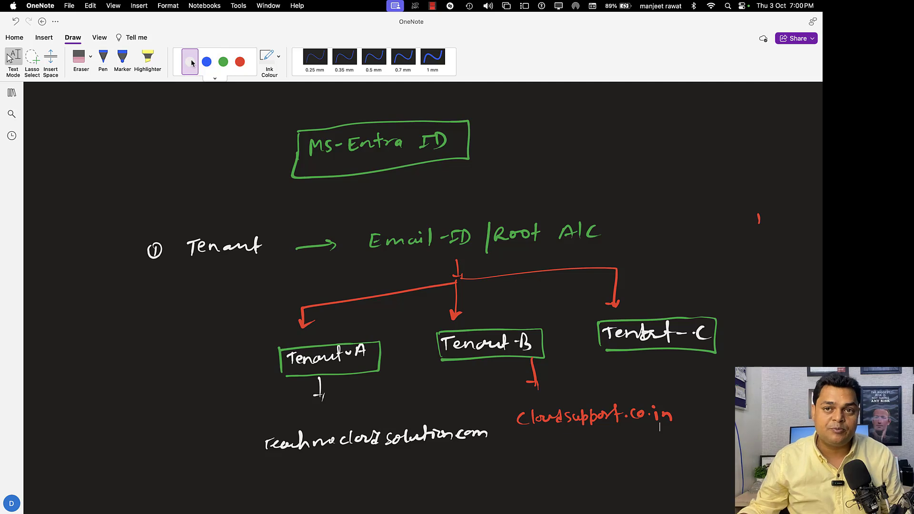
{"action": "left_click", "coordinate": [206, 61]}
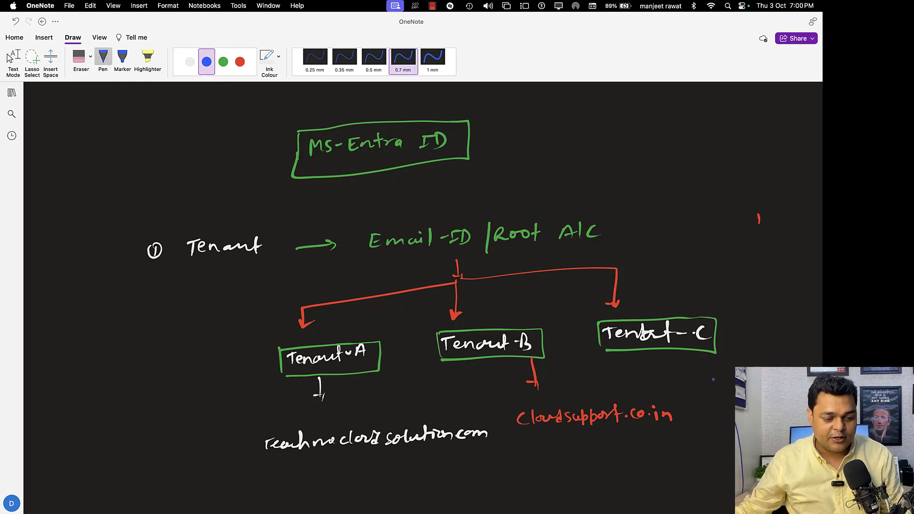
{"action": "left_click_drag", "start_coordinate": [710, 354], "coordinate": [712, 379]}
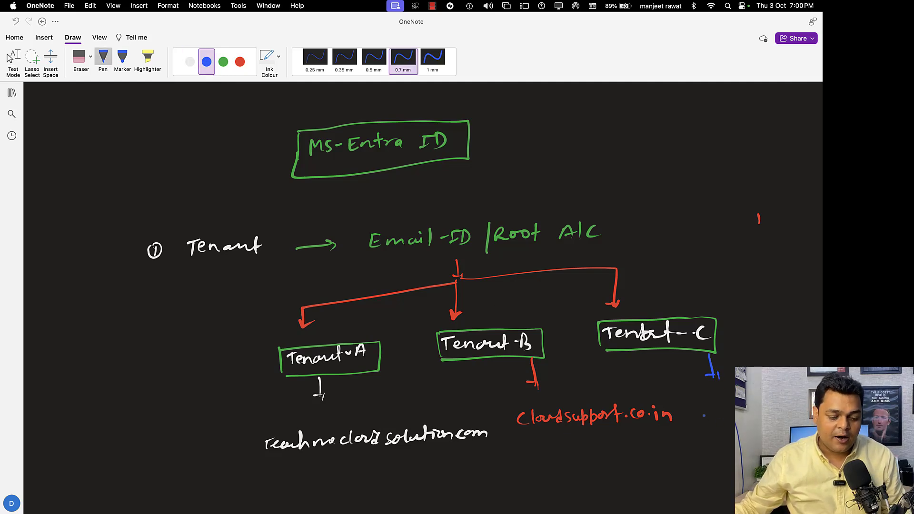
{"action": "left_click_drag", "start_coordinate": [699, 414], "coordinate": [706, 413]}
{"action": "left_click_drag", "start_coordinate": [702, 413], "coordinate": [703, 421]}
{"action": "left_click_drag", "start_coordinate": [710, 416], "coordinate": [714, 418]}
{"action": "left_click_drag", "start_coordinate": [723, 415], "coordinate": [733, 421]}
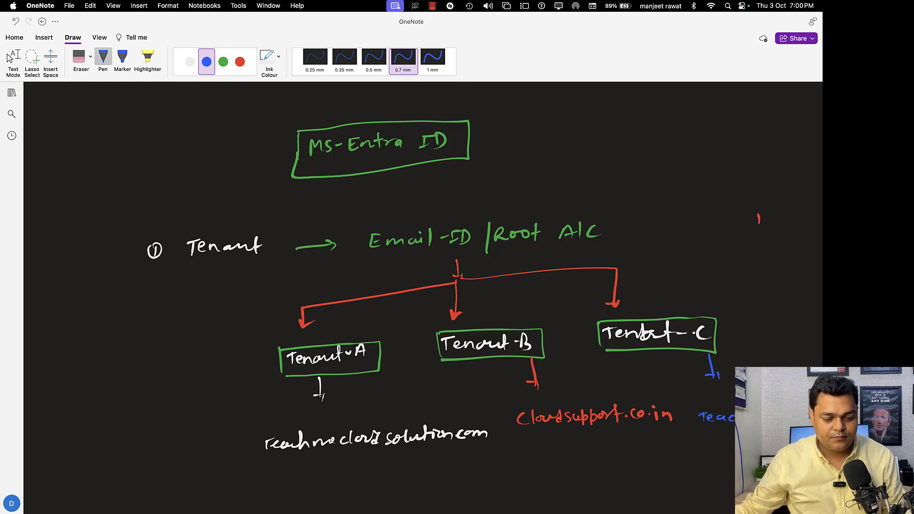
{"action": "left_click", "coordinate": [726, 443]}
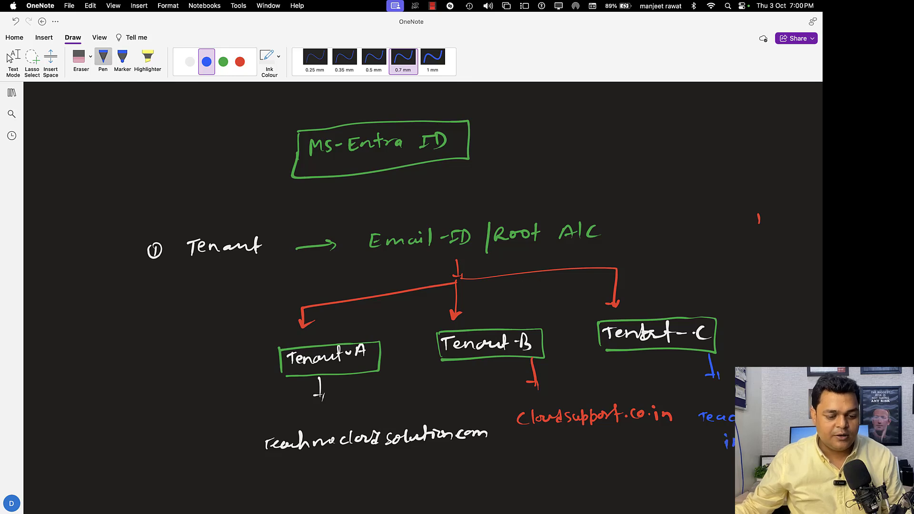
Draw a blue box around each of the three domain names under the tenants.
{"action": "mouse_move", "coordinate": [694, 455]}
{"action": "left_mouse_down"}
{"action": "mouse_move", "coordinate": [693, 412]}
{"action": "mouse_move", "coordinate": [736, 406]}
{"action": "left_mouse_up"}
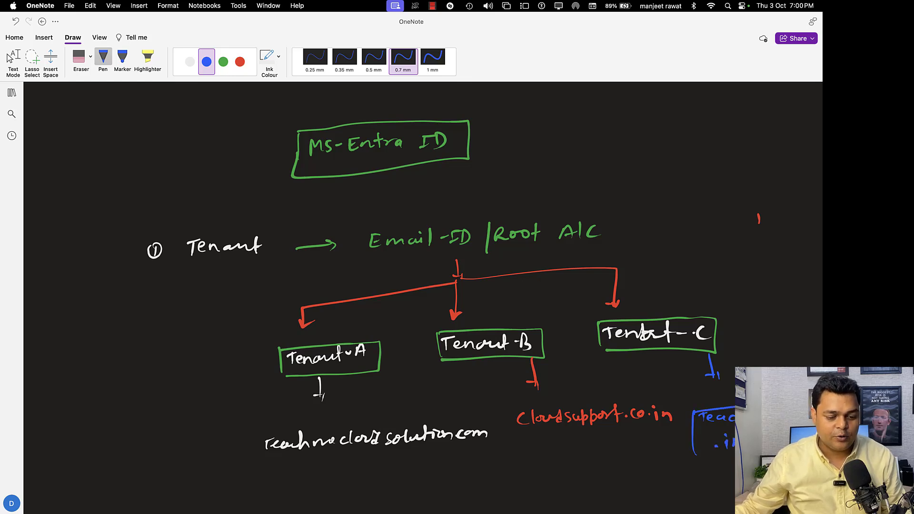
{"action": "mouse_move", "coordinate": [508, 437]}
{"action": "left_mouse_down"}
{"action": "mouse_move", "coordinate": [510, 408]}
{"action": "mouse_move", "coordinate": [616, 405]}
{"action": "mouse_move", "coordinate": [671, 426]}
{"action": "mouse_move", "coordinate": [516, 438]}
{"action": "left_mouse_up"}
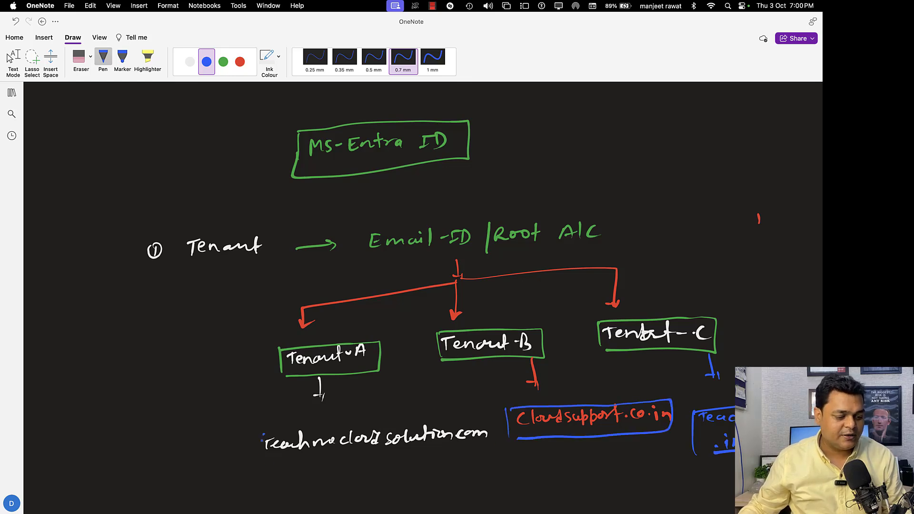
{"action": "left_click_drag", "start_coordinate": [262, 435], "coordinate": [264, 462]}
{"action": "mouse_move", "coordinate": [263, 435]}
{"action": "left_mouse_down"}
{"action": "mouse_move", "coordinate": [467, 425]}
{"action": "mouse_move", "coordinate": [489, 454]}
{"action": "mouse_move", "coordinate": [268, 468]}
{"action": "left_mouse_up"}
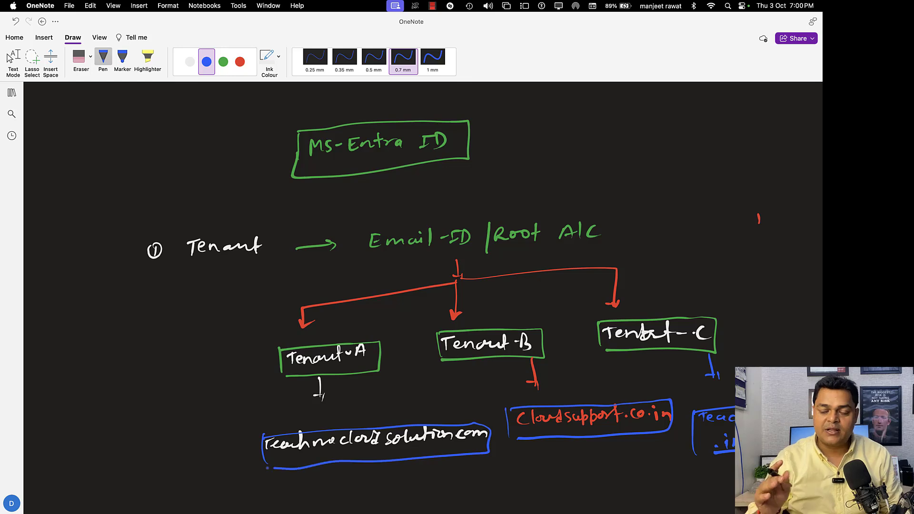
{"action": "key", "text": "Escape"}
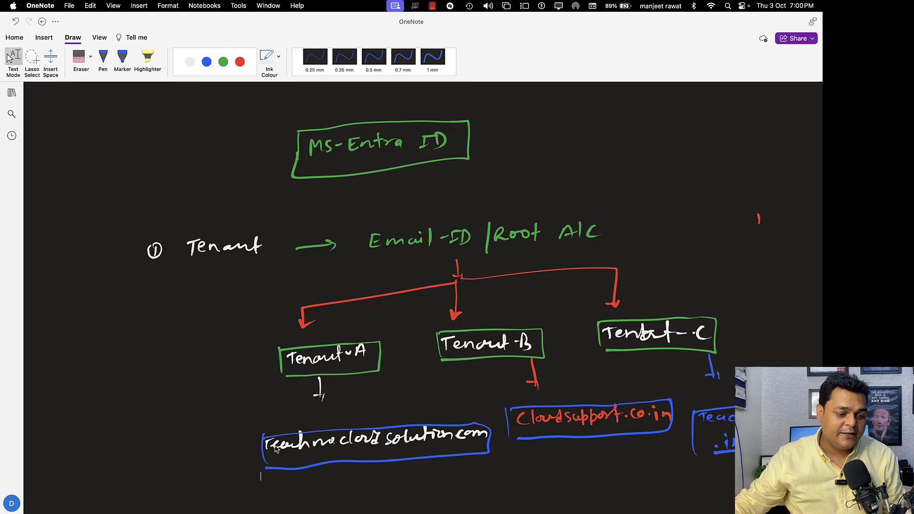
Draw a blue arrow up from "Root A/C" and write "user ID" and "PWD" beside it with a closing brace.
{"action": "mouse_move", "coordinate": [492, 211]}
{"action": "left_mouse_down"}
{"action": "mouse_move", "coordinate": [584, 157]}
{"action": "mouse_move", "coordinate": [589, 168]}
{"action": "left_mouse_up"}
{"action": "mouse_move", "coordinate": [548, 203]}
{"action": "left_mouse_down"}
{"action": "mouse_move", "coordinate": [548, 212]}
{"action": "mouse_move", "coordinate": [552, 197]}
{"action": "left_mouse_up"}
{"action": "left_click_drag", "start_coordinate": [558, 196], "coordinate": [588, 186]}
{"action": "mouse_move", "coordinate": [593, 153]}
{"action": "left_mouse_down"}
{"action": "mouse_move", "coordinate": [610, 171]}
{"action": "mouse_move", "coordinate": [601, 193]}
{"action": "left_mouse_up"}
{"action": "key", "text": "Escape"}
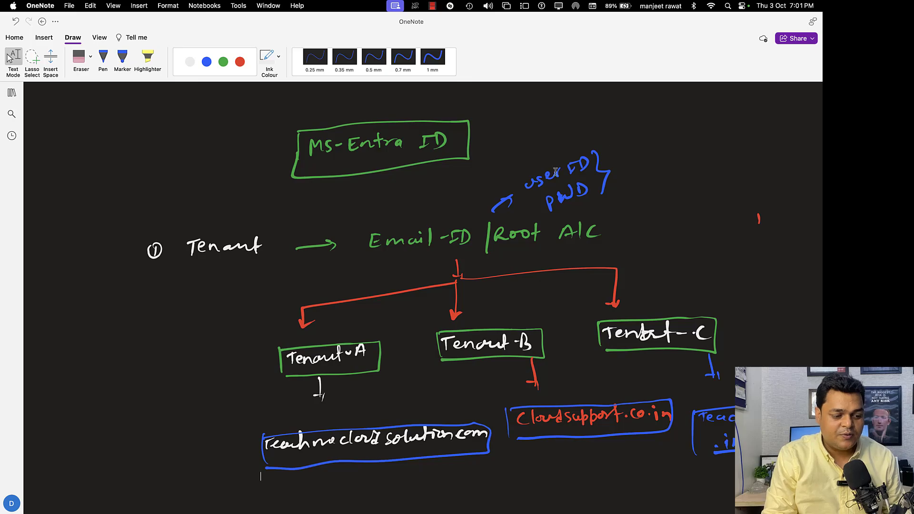
{"action": "key", "text": "ctrl+Left"}
{"action": "key", "text": "ctrl+Left"}
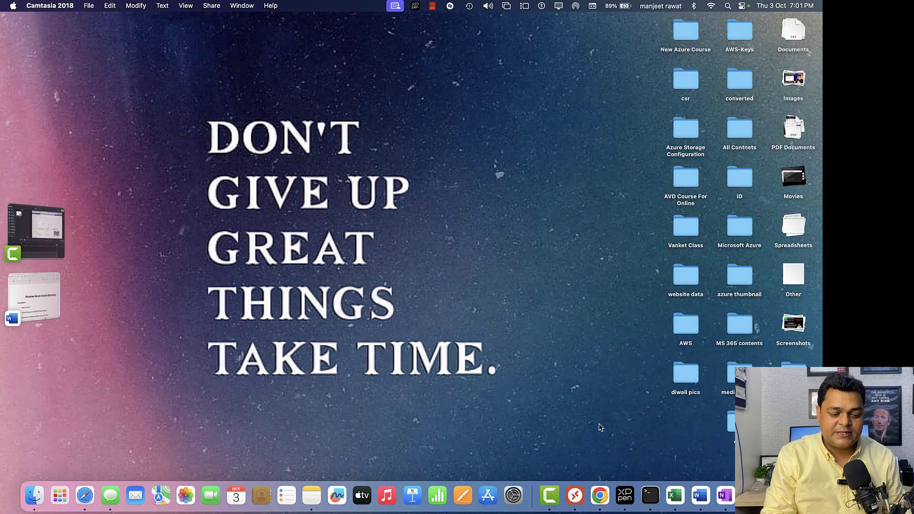
{"action": "left_click", "coordinate": [549, 497]}
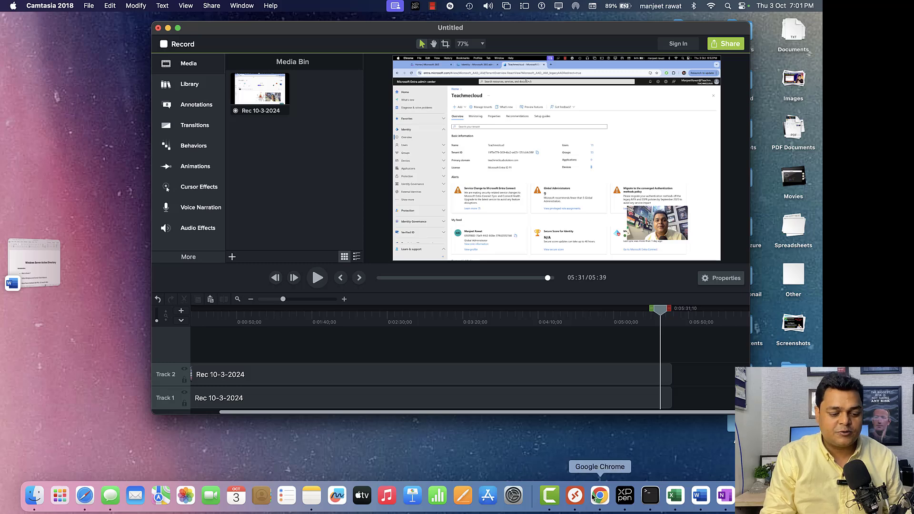
{"action": "right_click", "coordinate": [549, 497]}
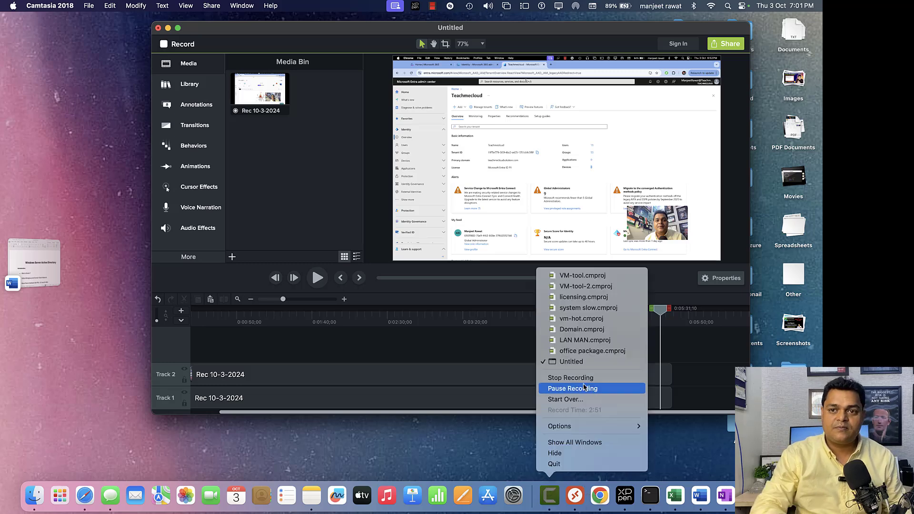
{"action": "left_click", "coordinate": [594, 388]}
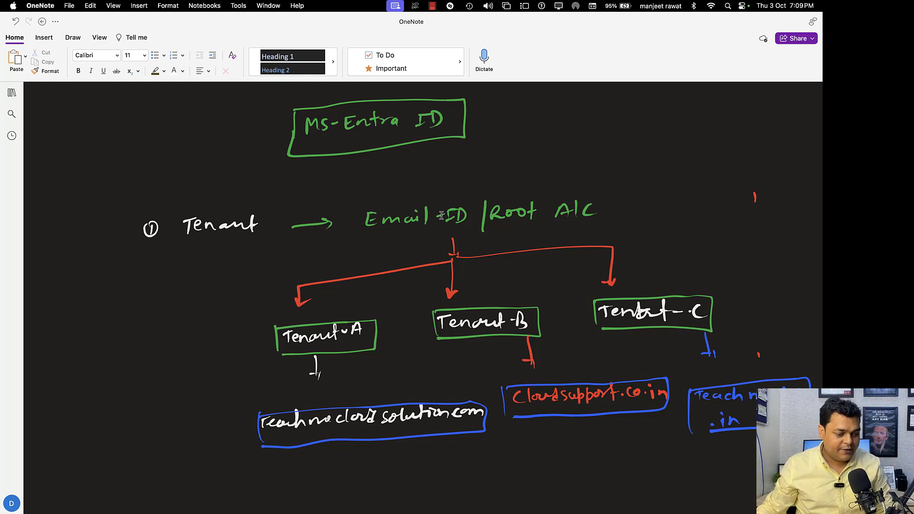
Draw a blue downward arrow below the "teachmecloudsolution.com" box and write "500 emp" under it in green ink.
{"action": "left_click", "coordinate": [13, 57]}
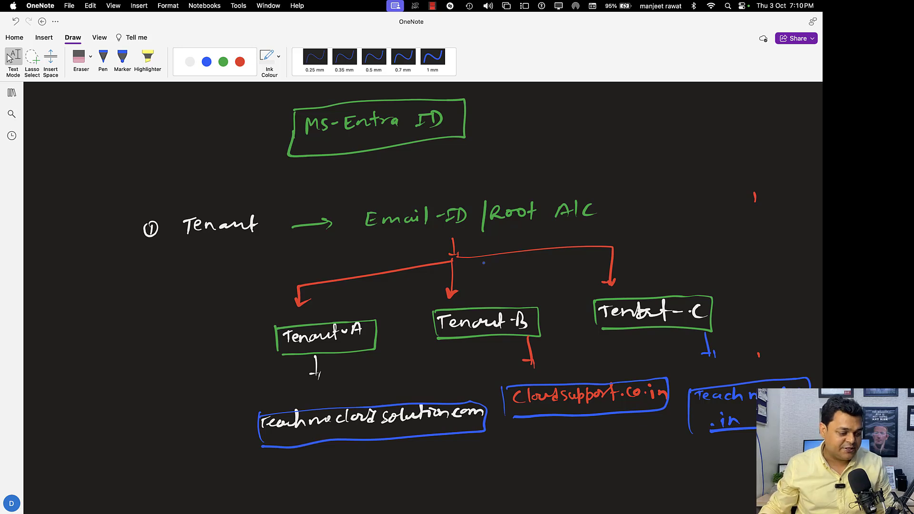
{"action": "scroll", "coordinate": [346, 382], "scroll_direction": "down", "scroll_amount": 5}
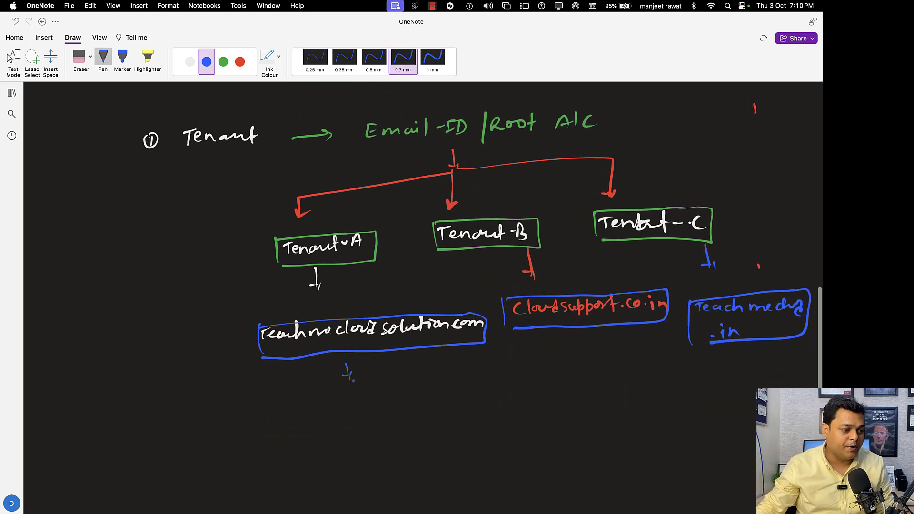
{"action": "left_click", "coordinate": [223, 62]}
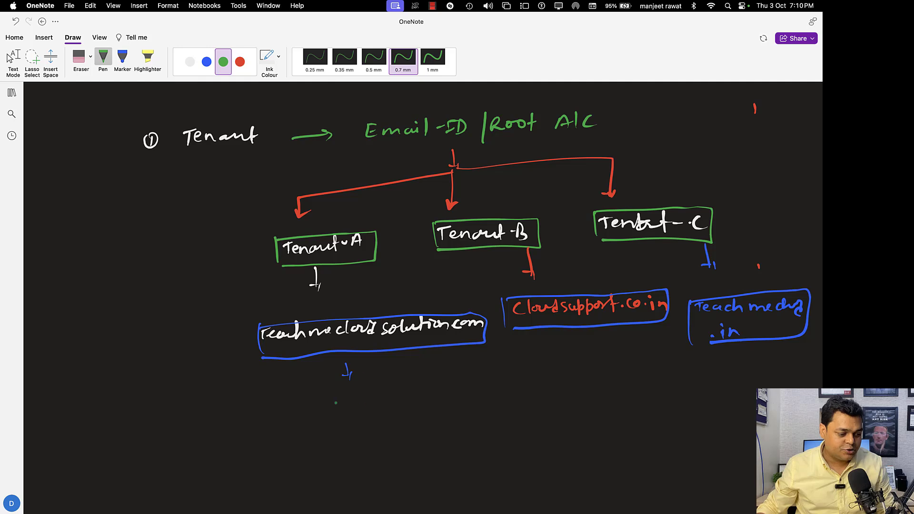
{"action": "mouse_move", "coordinate": [333, 402]}
{"action": "left_mouse_down"}
{"action": "mouse_move", "coordinate": [391, 387]}
{"action": "mouse_move", "coordinate": [391, 401]}
{"action": "left_mouse_up"}
Add green downward arrows below the other two domain boxes, labelled "200 Emp" for cloudsupport.co.in and "1000 Emp" for teachmecloud.in.
{"action": "left_click_drag", "start_coordinate": [589, 315], "coordinate": [592, 336]}
{"action": "mouse_move", "coordinate": [594, 329]}
{"action": "left_mouse_down"}
{"action": "mouse_move", "coordinate": [588, 372]}
{"action": "mouse_move", "coordinate": [631, 359]}
{"action": "left_mouse_up"}
{"action": "left_click_drag", "start_coordinate": [635, 357], "coordinate": [638, 367]}
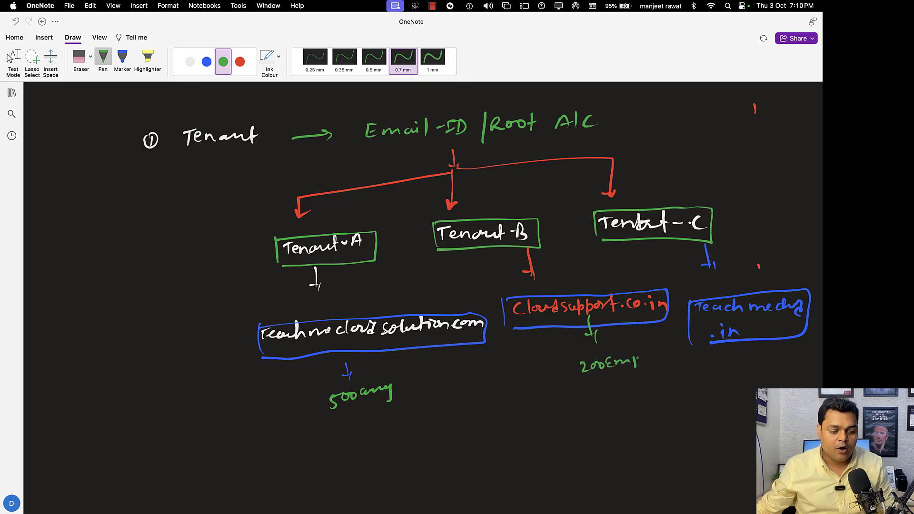
{"action": "mouse_move", "coordinate": [744, 340]}
{"action": "left_mouse_down"}
{"action": "mouse_move", "coordinate": [732, 385]}
{"action": "mouse_move", "coordinate": [792, 375]}
{"action": "left_mouse_up"}
{"action": "left_click", "coordinate": [11, 58]}
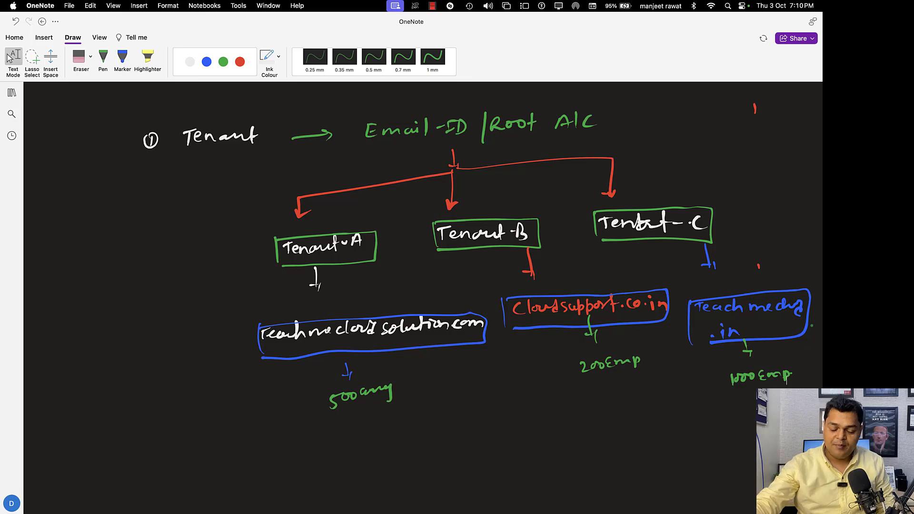
Switch to Chrome and open the list of managed tenants in the Microsoft Entra admin center.
{"action": "key", "text": "ctrl+Left"}
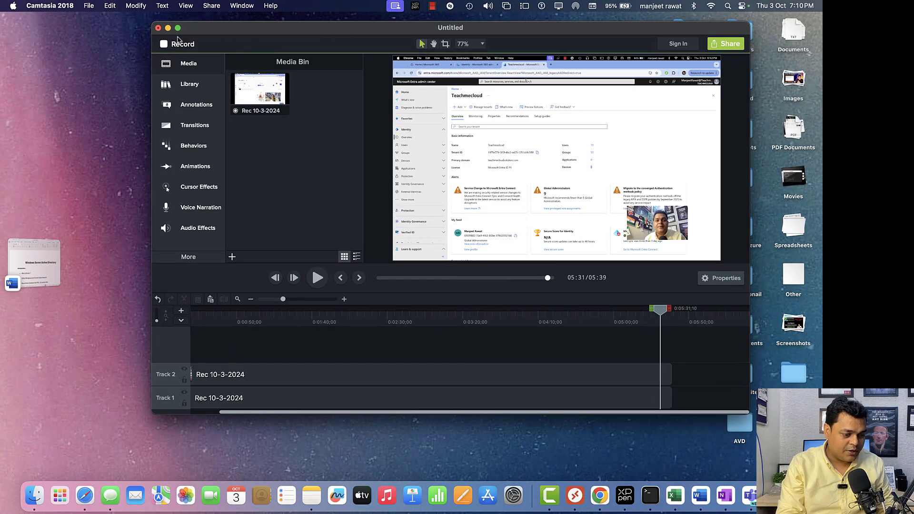
{"action": "key", "text": "F11"}
{"action": "key", "text": "ctrl+Right"}
{"action": "key", "text": "ctrl+Right"}
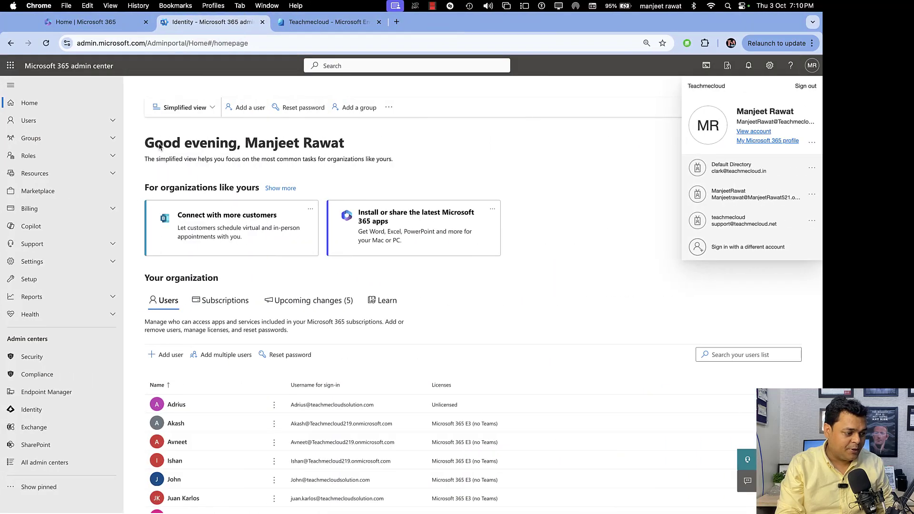
{"action": "left_click", "coordinate": [343, 22]}
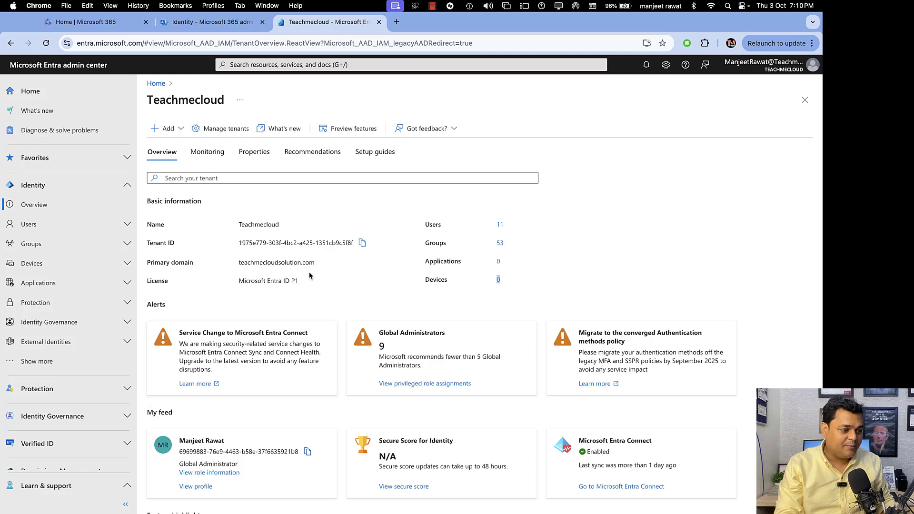
{"action": "left_click", "coordinate": [217, 131]}
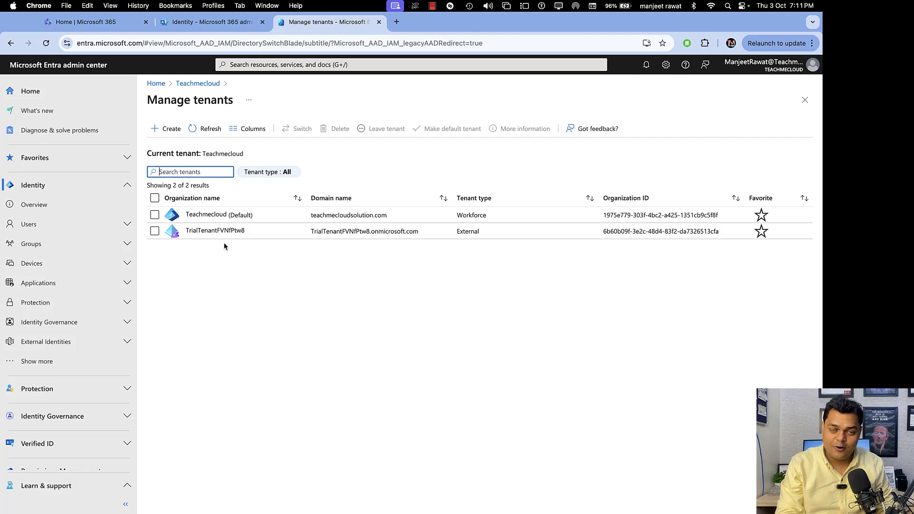
Start creating a tenant with the External configuration and name it "cloudsupport.co.in".
{"action": "left_click", "coordinate": [172, 131]}
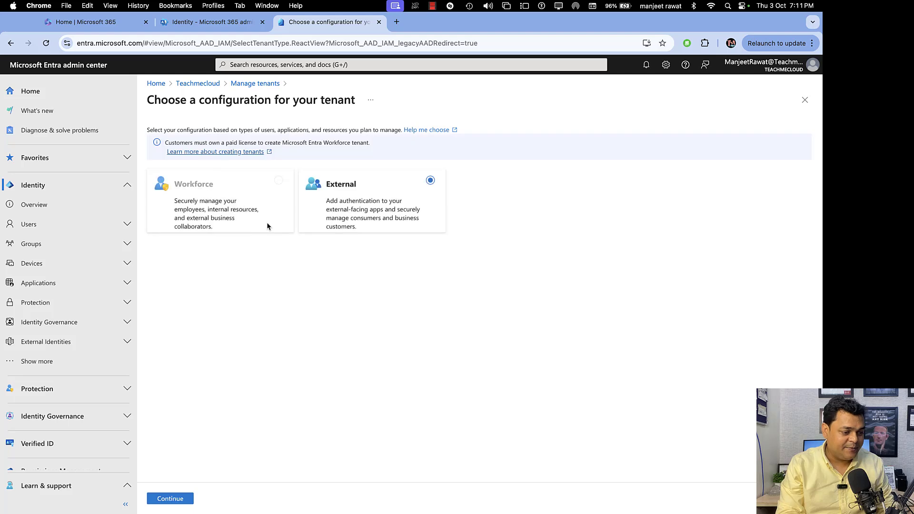
{"action": "left_click", "coordinate": [170, 498]}
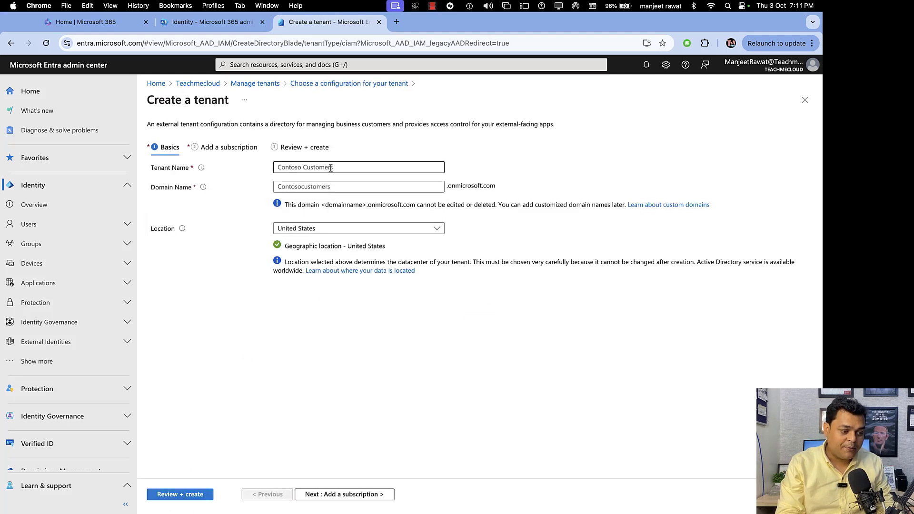
{"action": "left_click", "coordinate": [331, 168]}
{"action": "type", "text": "cl"}
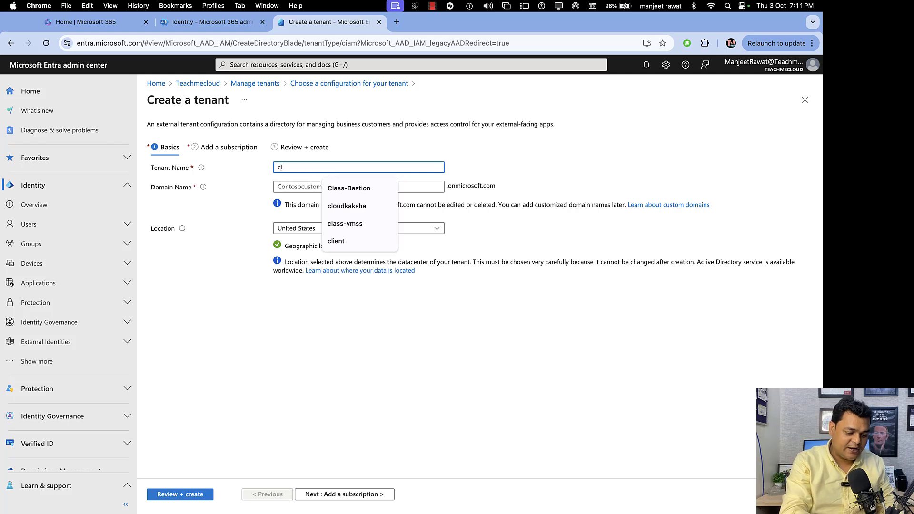
{"action": "type", "text": "oudsuppo"}
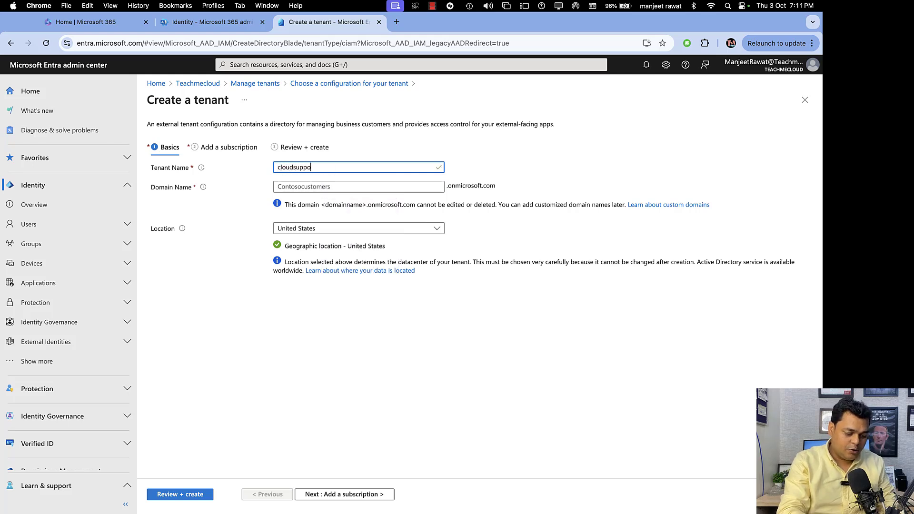
{"action": "type", "text": "rt.co.in"}
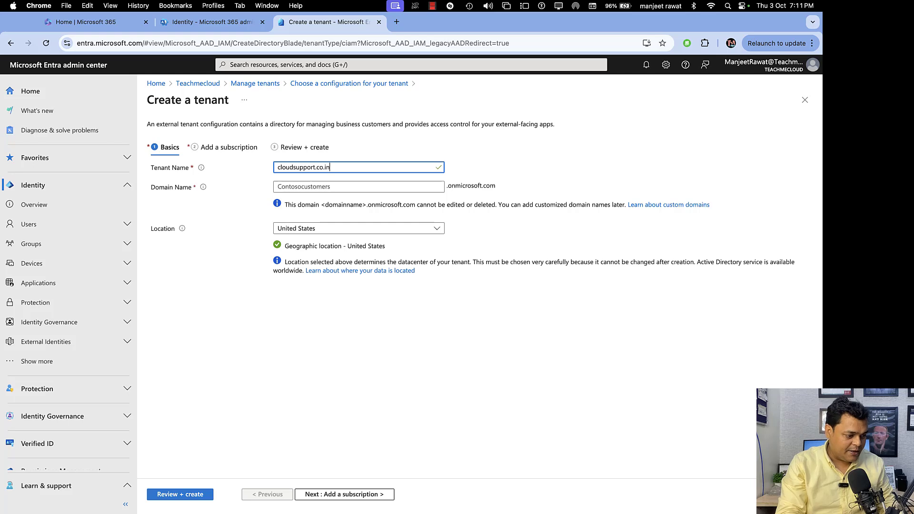
Copy the tenant name into the domain name and shorten it to "cloudsupport".
{"action": "left_click_drag", "start_coordinate": [333, 173], "coordinate": [269, 167]}
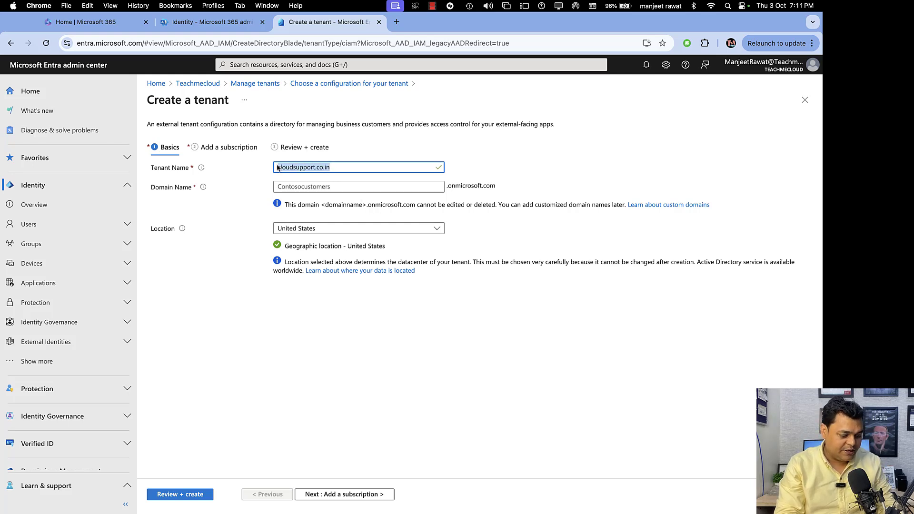
{"action": "key", "text": "cmd+c"}
{"action": "left_click", "coordinate": [327, 187]}
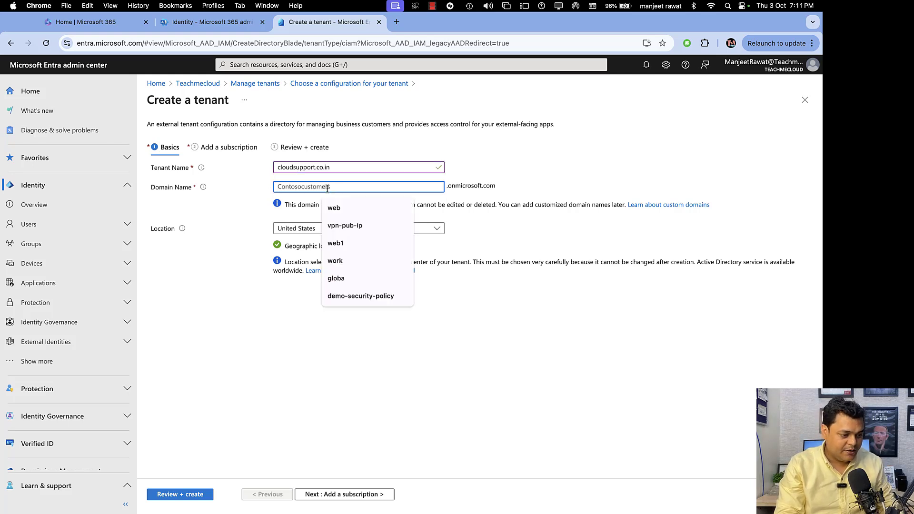
{"action": "key", "text": "cmd+v"}
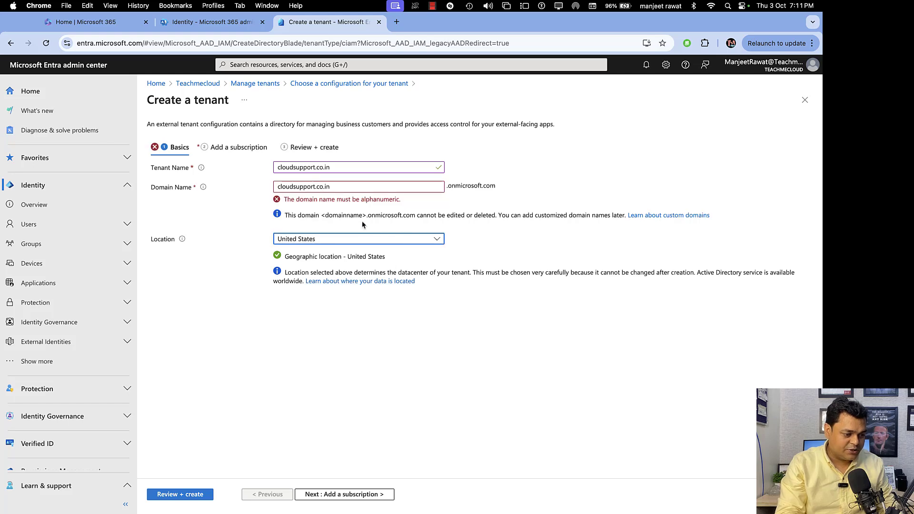
{"action": "key", "text": "BackSpace"}
{"action": "key", "text": "BackSpace"}
{"action": "key", "text": "BackSpace"}
{"action": "key", "text": "BackSpace"}
{"action": "key", "text": "BackSpace"}
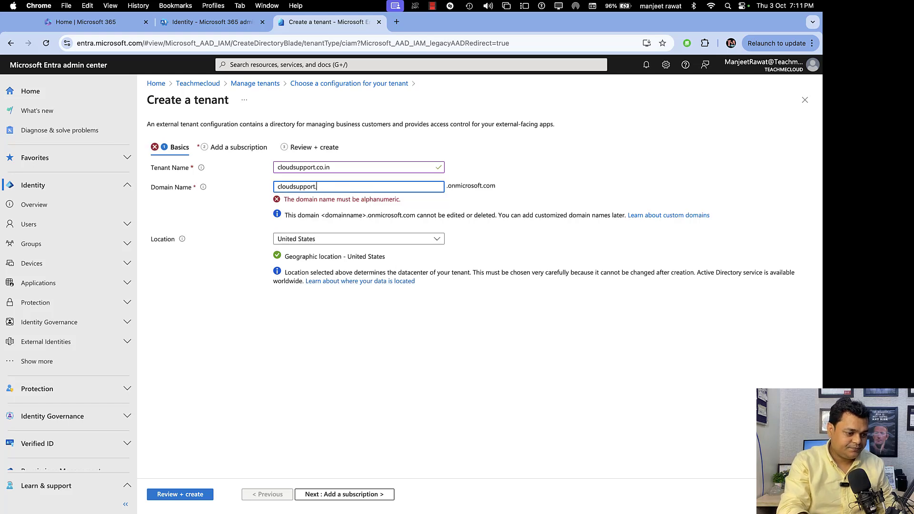
{"action": "key", "text": "Tab"}
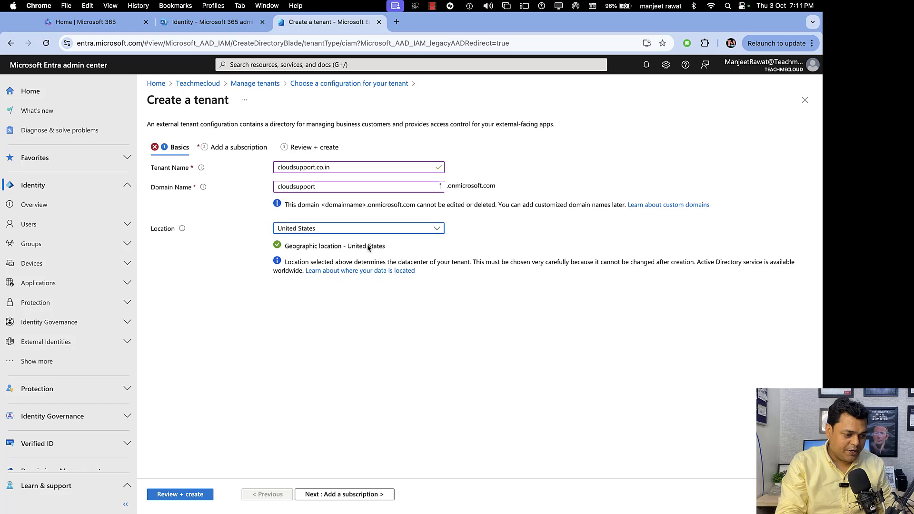
Set the new tenant's location to India.
{"action": "left_click", "coordinate": [351, 232]}
{"action": "type", "text": "ind"}
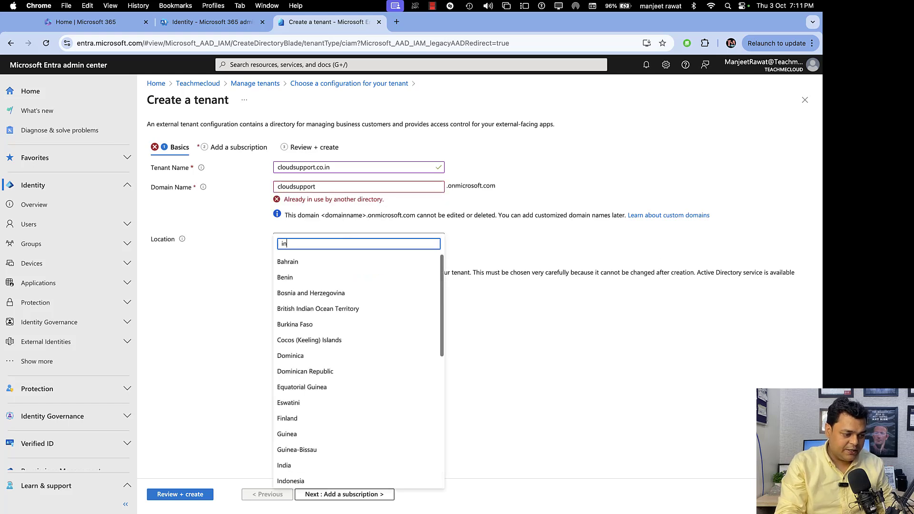
{"action": "left_click", "coordinate": [291, 280]}
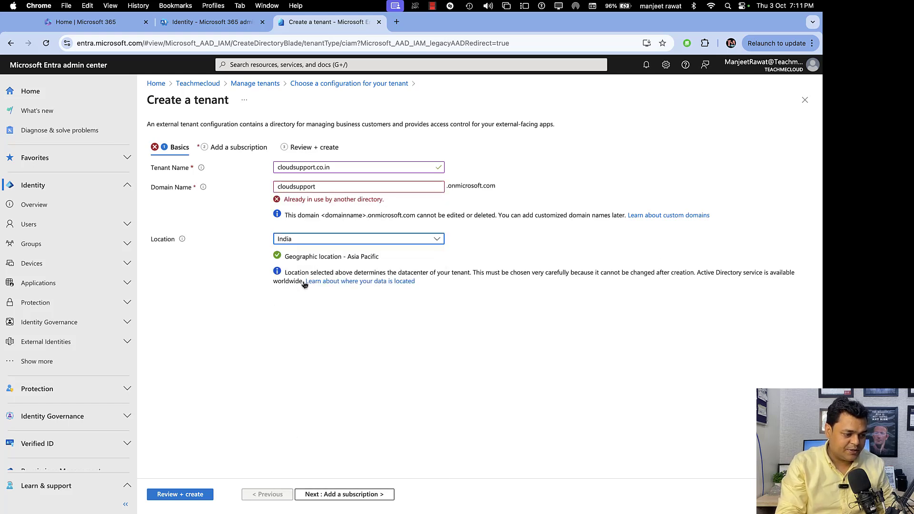
Replace the new tenant's domain name with "cloudsupport19881".
{"action": "left_click", "coordinate": [322, 187]}
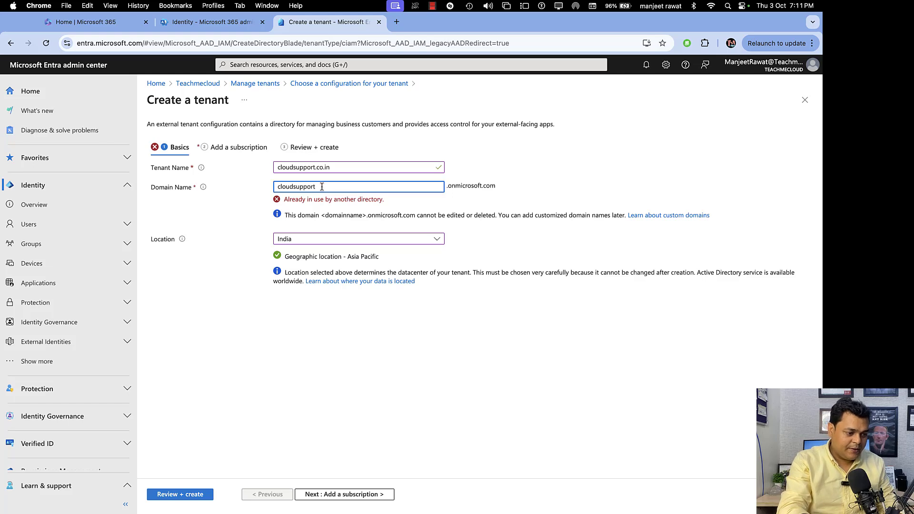
{"action": "key", "text": "BackSpace"}
{"action": "key", "text": "BackSpace"}
{"action": "key", "text": "BackSpace"}
{"action": "key", "text": "BackSpace"}
{"action": "key", "text": "BackSpace"}
{"action": "key", "text": "BackSpace"}
{"action": "key", "text": "BackSpace"}
{"action": "key", "text": "BackSpace"}
{"action": "key", "text": "BackSpace"}
{"action": "key", "text": "BackSpace"}
{"action": "key", "text": "BackSpace"}
{"action": "key", "text": "BackSpace"}
{"action": "key", "text": "super+v"}
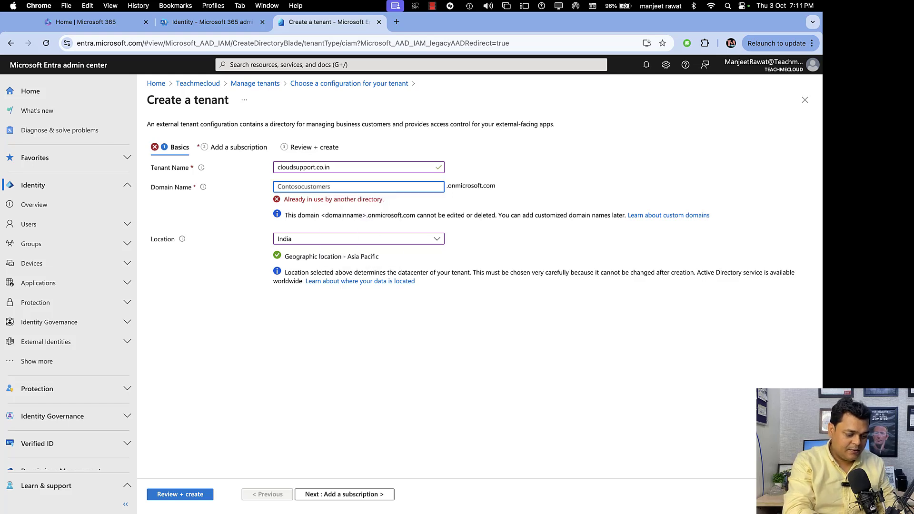
{"action": "key", "text": "super+a"}
{"action": "type", "text": "cloudsuppo"}
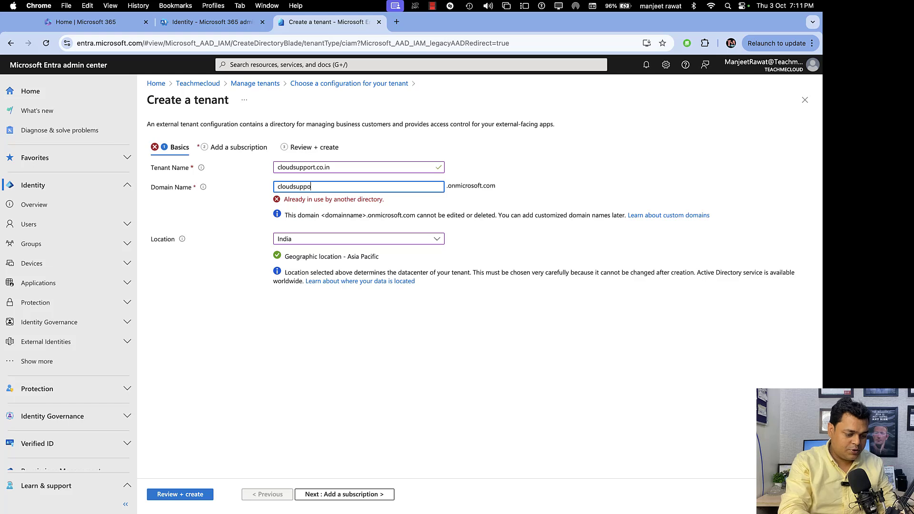
{"action": "type", "text": "rt1988"}
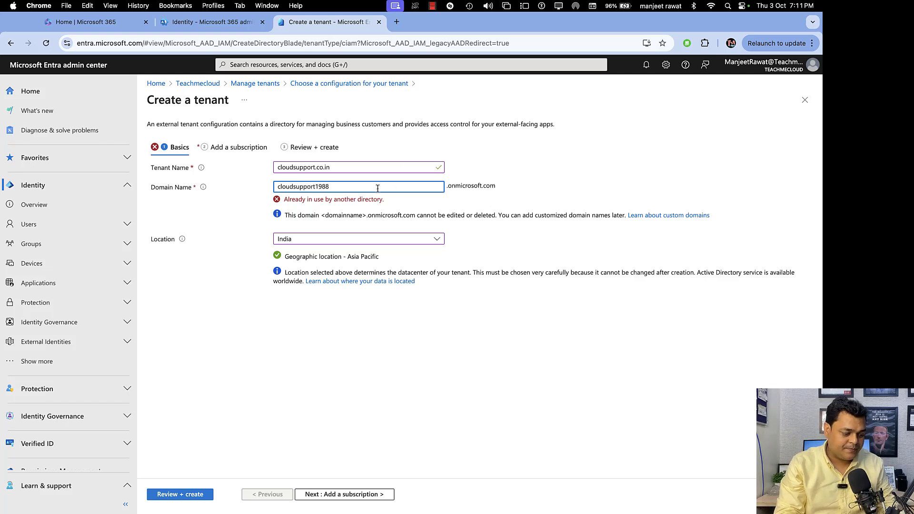
{"action": "type", "text": "1"}
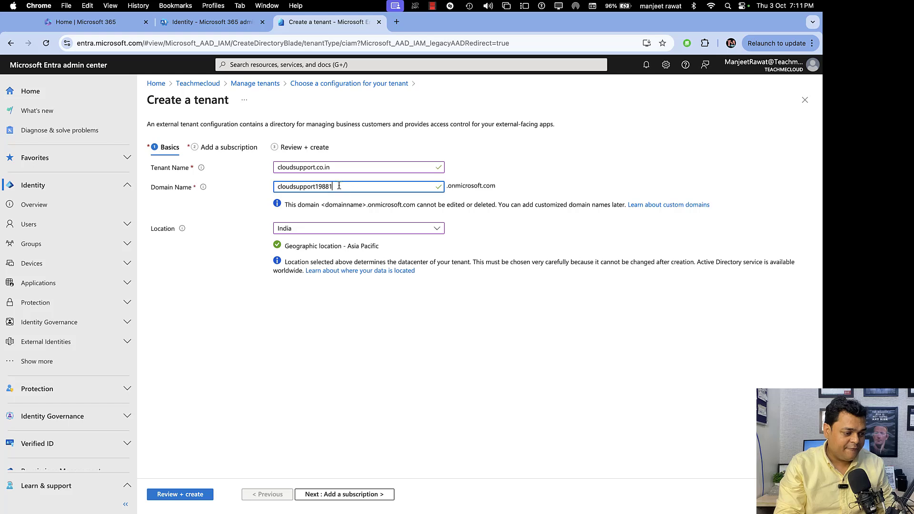
{"action": "double_click", "coordinate": [345, 186]}
{"action": "left_click", "coordinate": [340, 168]}
{"action": "left_click_drag", "start_coordinate": [340, 168], "coordinate": [233, 157]}
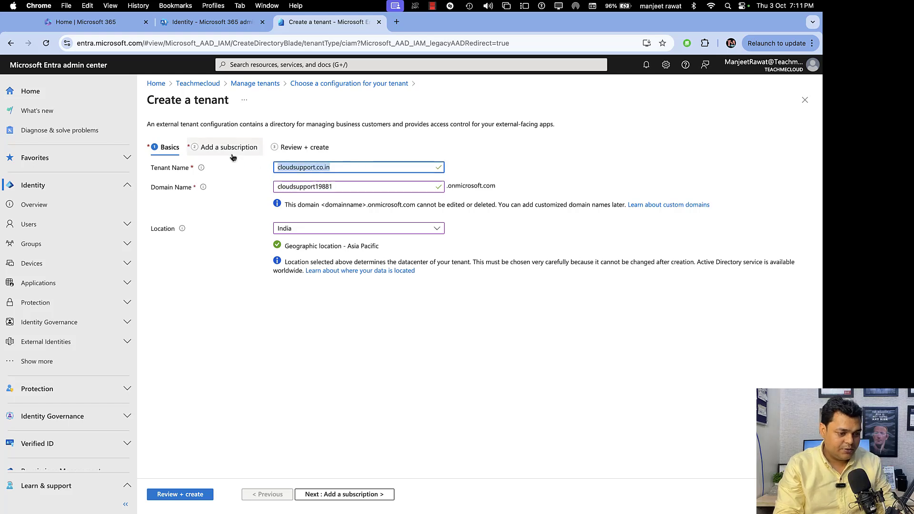
{"action": "left_click", "coordinate": [351, 186]}
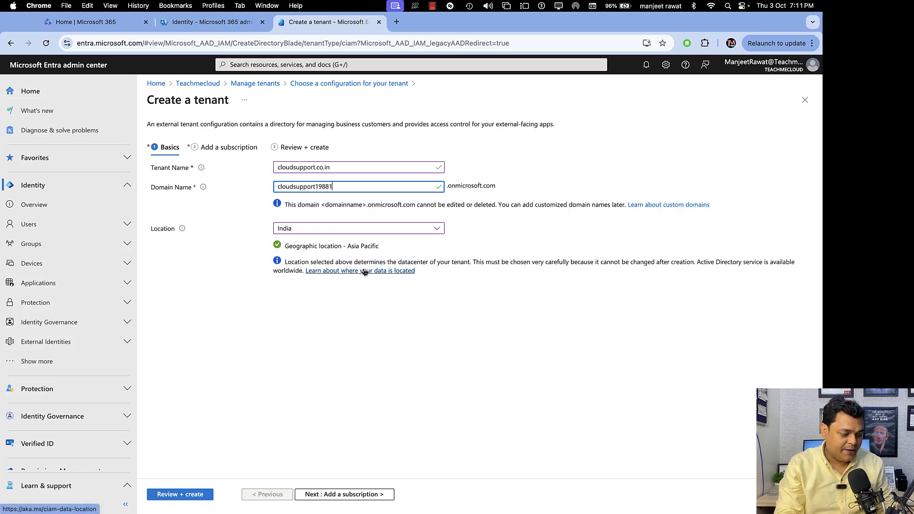
Try to choose a subscription for the new tenant, view the review summary and return to the subscription stage.
{"action": "left_click", "coordinate": [318, 496]}
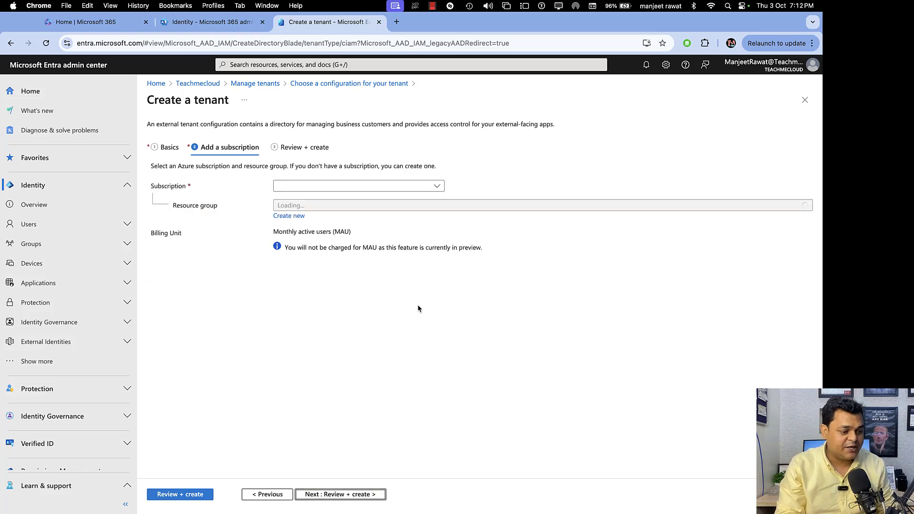
{"action": "left_click", "coordinate": [420, 187]}
{"action": "left_click", "coordinate": [420, 187]}
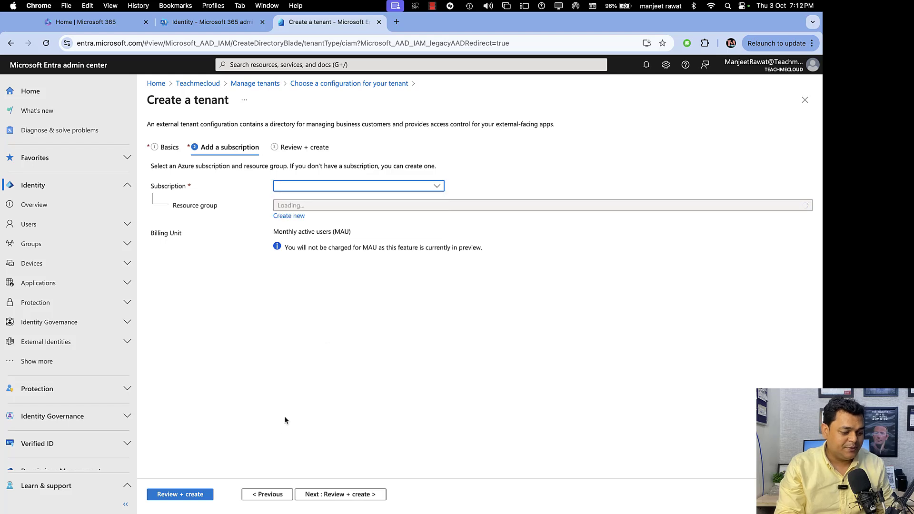
{"action": "left_click", "coordinate": [327, 494]}
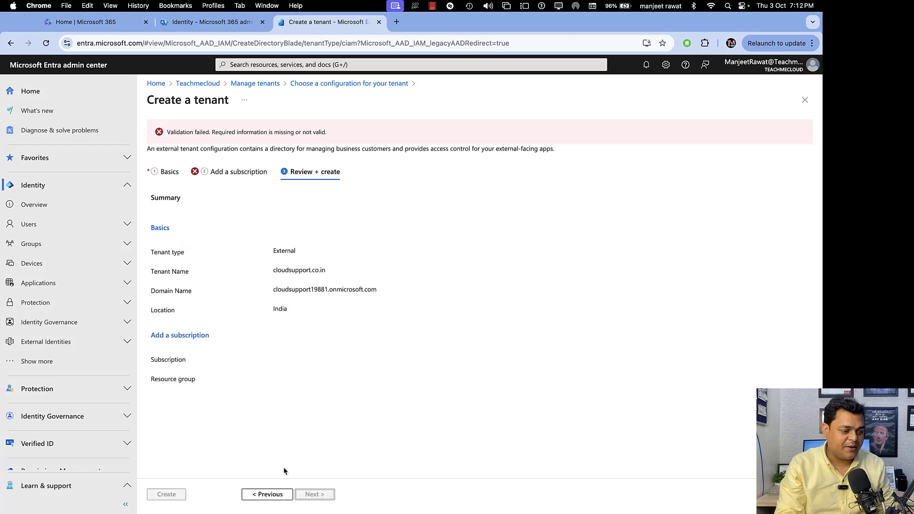
{"action": "left_click", "coordinate": [288, 494]}
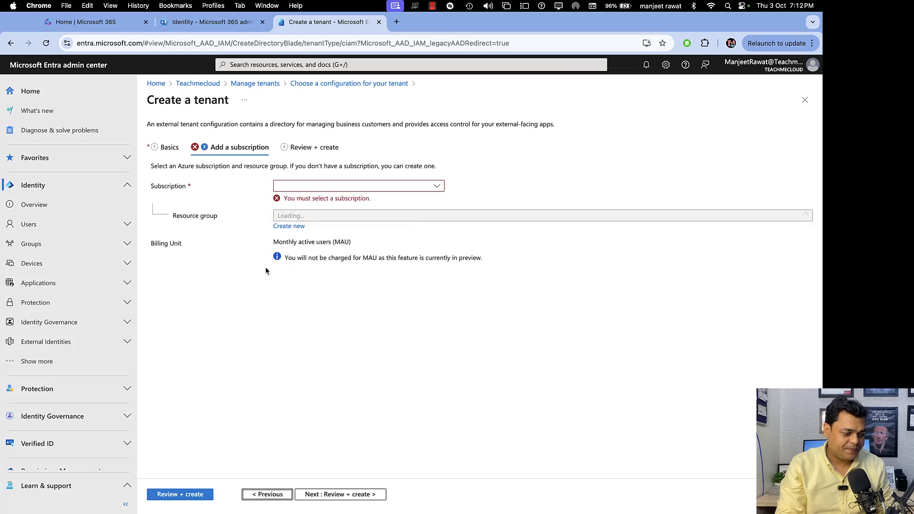
Switch to OneNote and look over the handwritten diagram of the root account and its three tenants.
{"action": "key", "text": "super+Tab"}
{"action": "scroll", "coordinate": [475, 312], "scroll_direction": "right", "scroll_amount": 3}
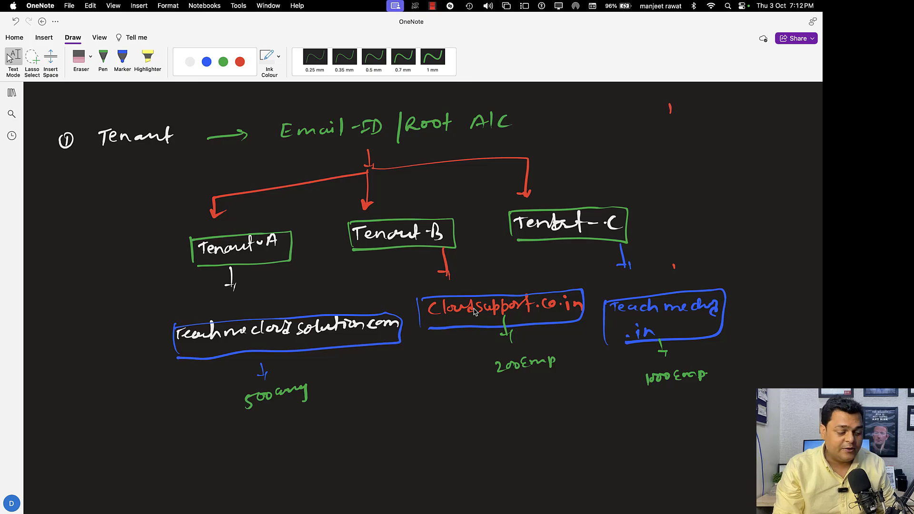
Switch back to Chrome and open the active users list in the Microsoft 365 admin center.
{"action": "key", "text": "super+Tab"}
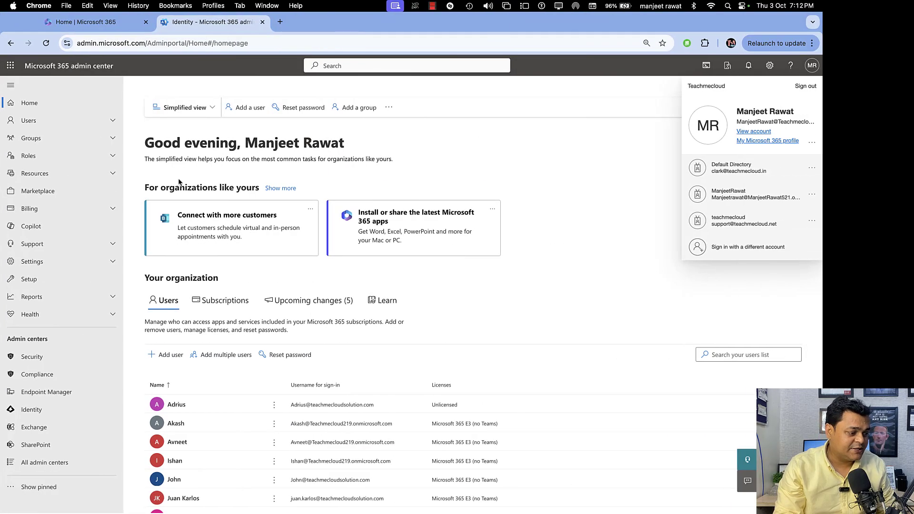
{"action": "left_click", "coordinate": [42, 119]}
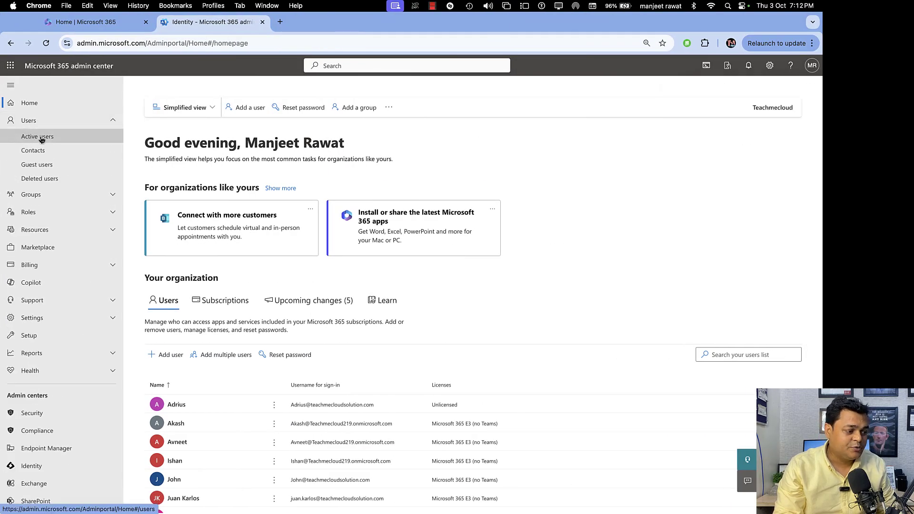
{"action": "left_click", "coordinate": [41, 138]}
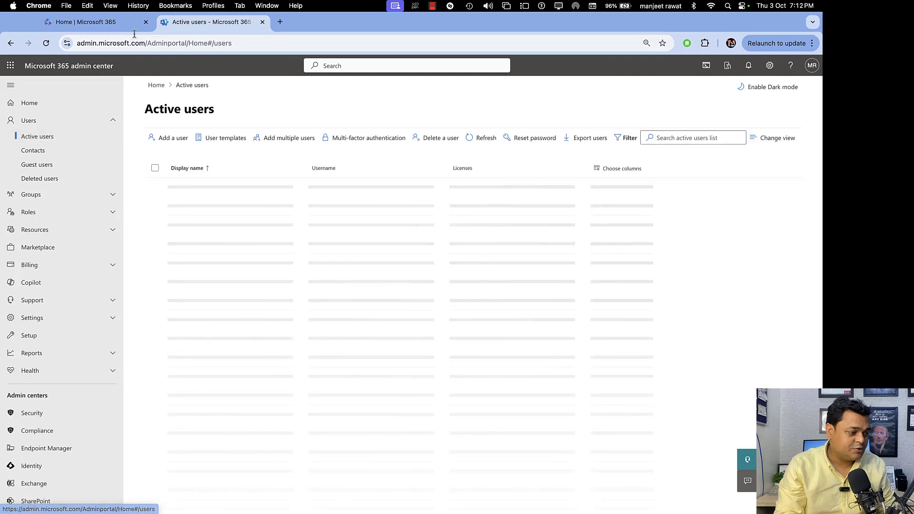
Open the Identity admin center, accept the request for more information and sign in with the account password.
{"action": "scroll", "coordinate": [29, 391], "scroll_direction": "down", "scroll_amount": 2}
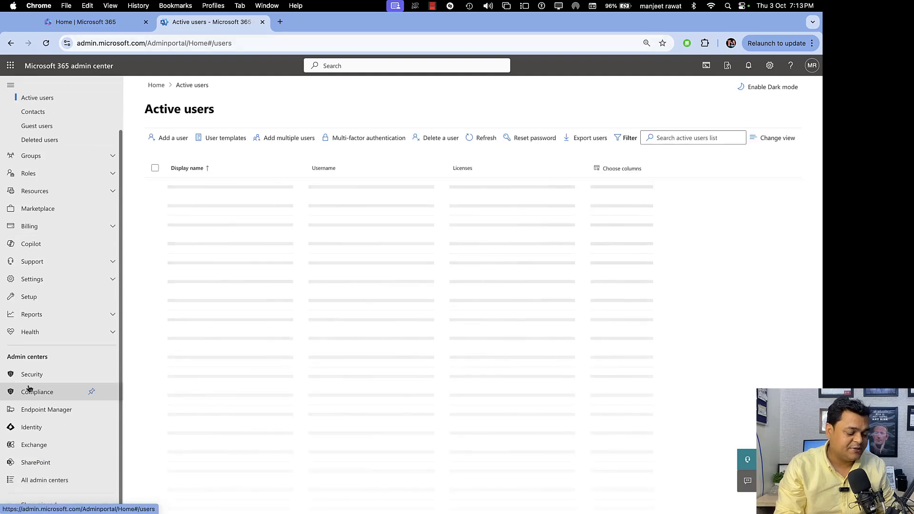
{"action": "left_click", "coordinate": [31, 428]}
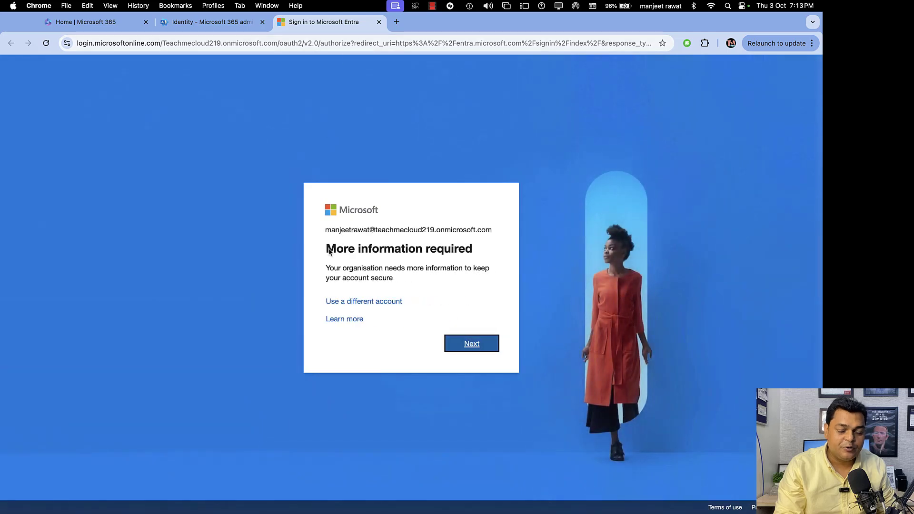
{"action": "left_click", "coordinate": [451, 345]}
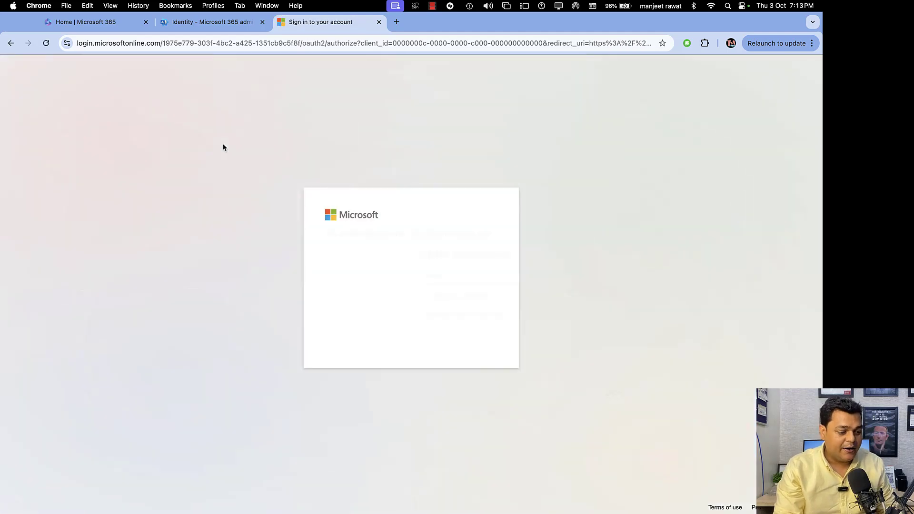
{"action": "left_click", "coordinate": [386, 269]}
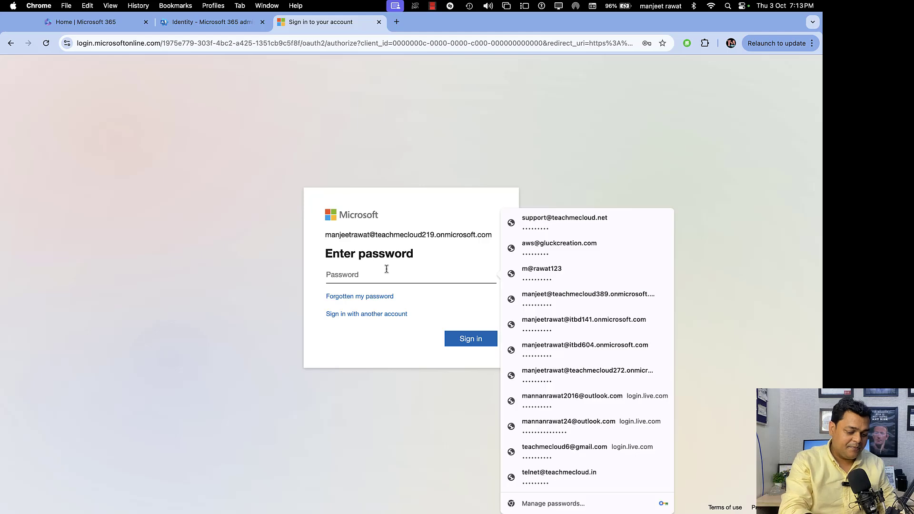
{"action": "type", "text": "•"}
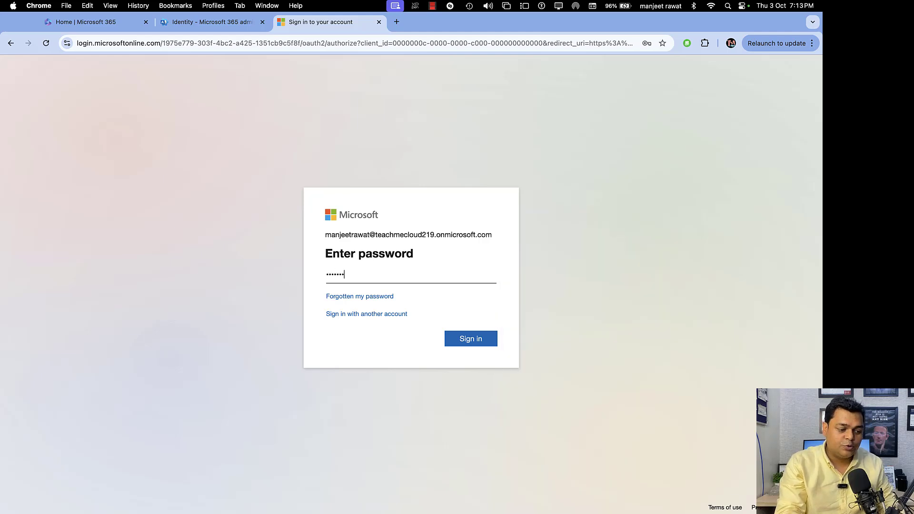
{"action": "key", "text": "Return"}
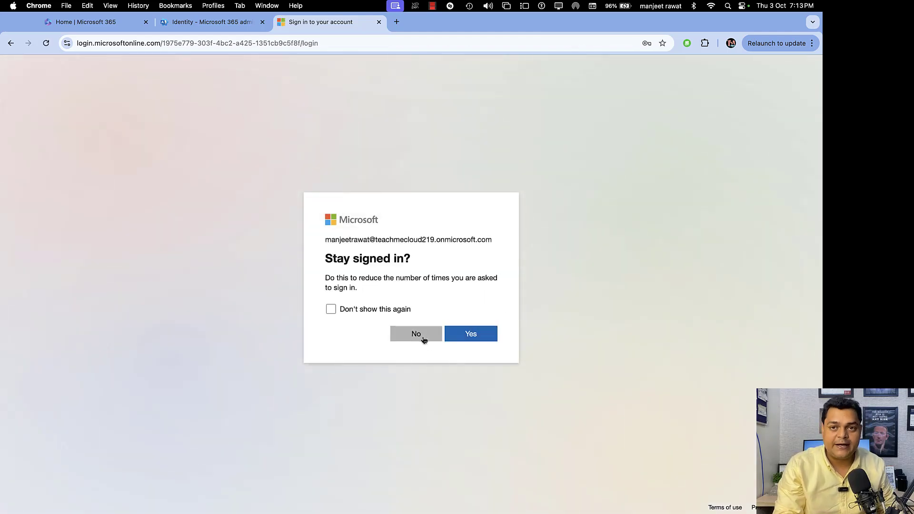
Decline staying signed in at both prompts and skip the Microsoft Authenticator setup.
{"action": "left_click", "coordinate": [423, 339]}
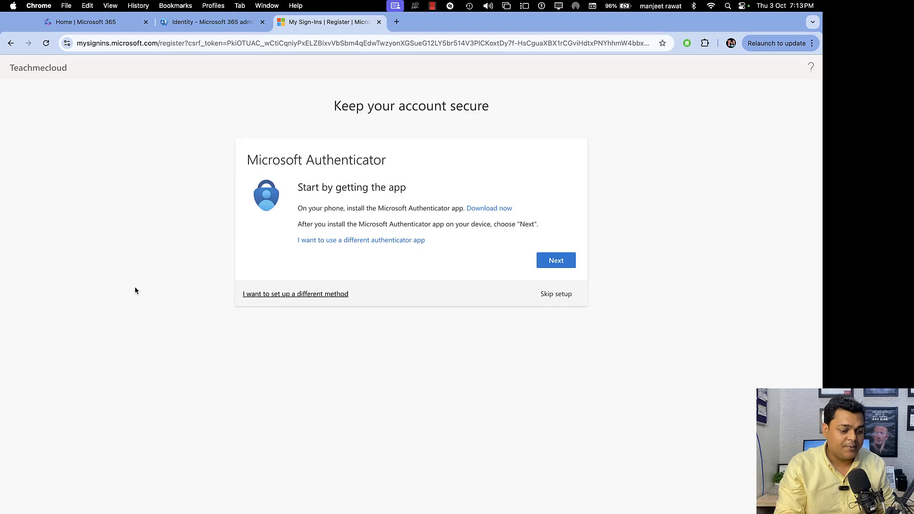
{"action": "left_click", "coordinate": [558, 295]}
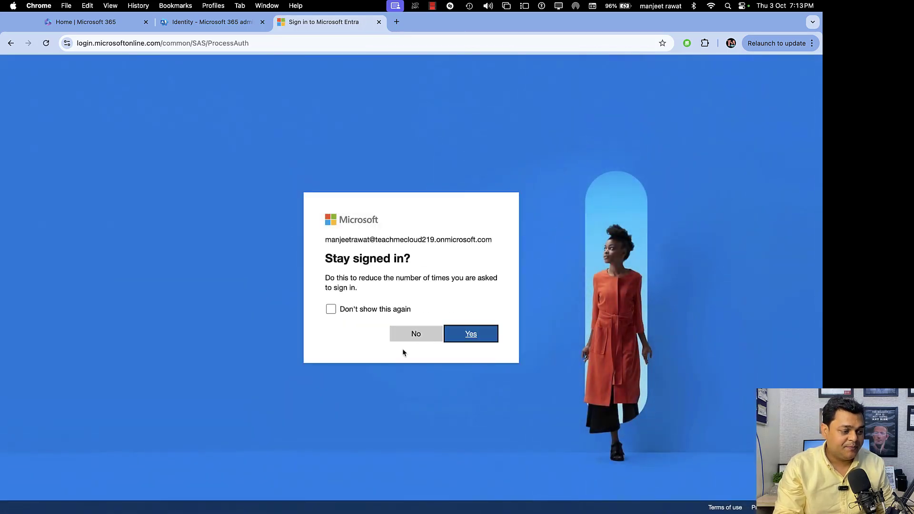
{"action": "left_click", "coordinate": [406, 335]}
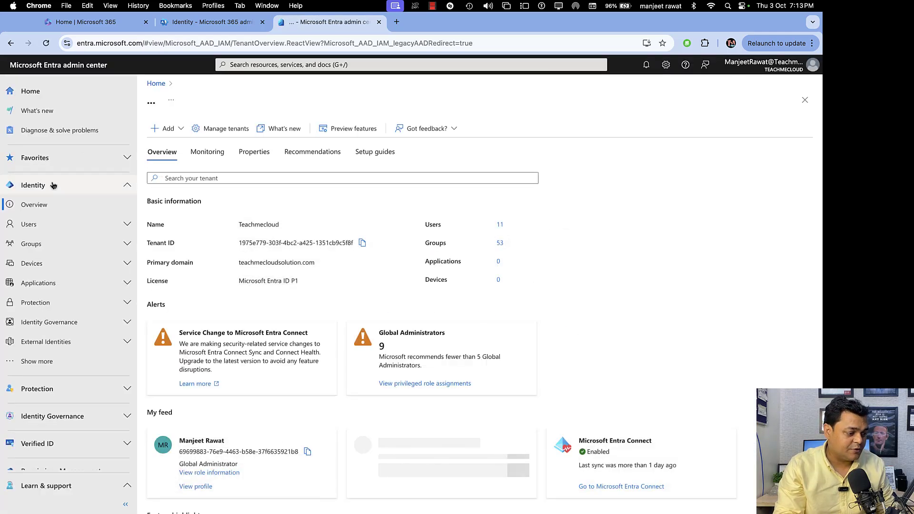
Open the list of all users in the tenant and view the options for new users and bulk operations.
{"action": "left_click", "coordinate": [35, 226]}
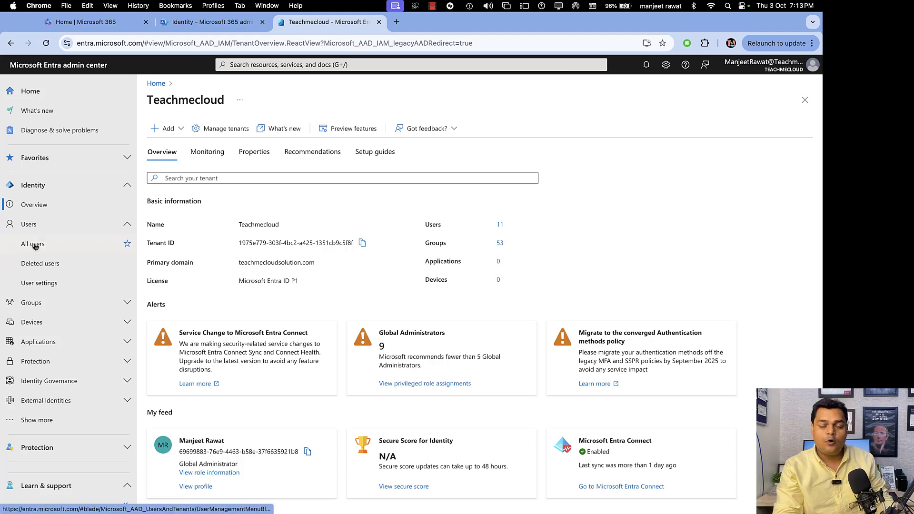
{"action": "left_click", "coordinate": [36, 244]}
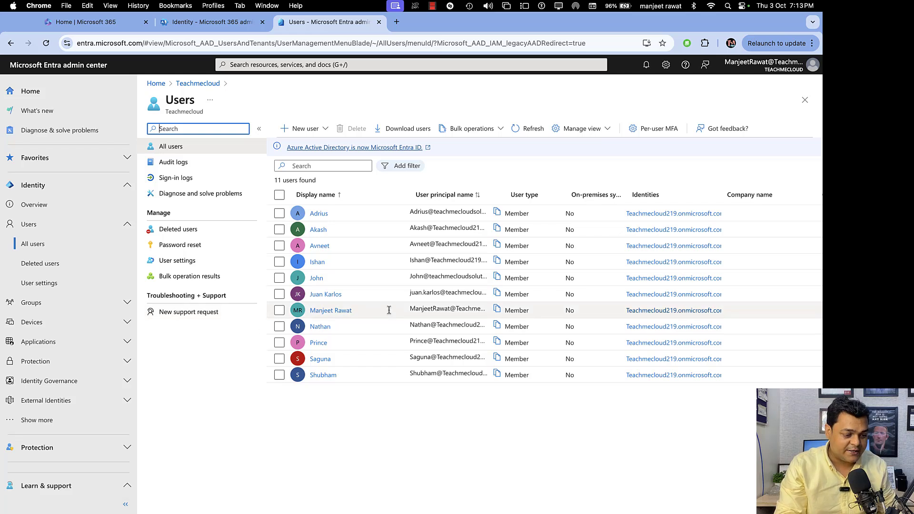
{"action": "left_click", "coordinate": [308, 129]}
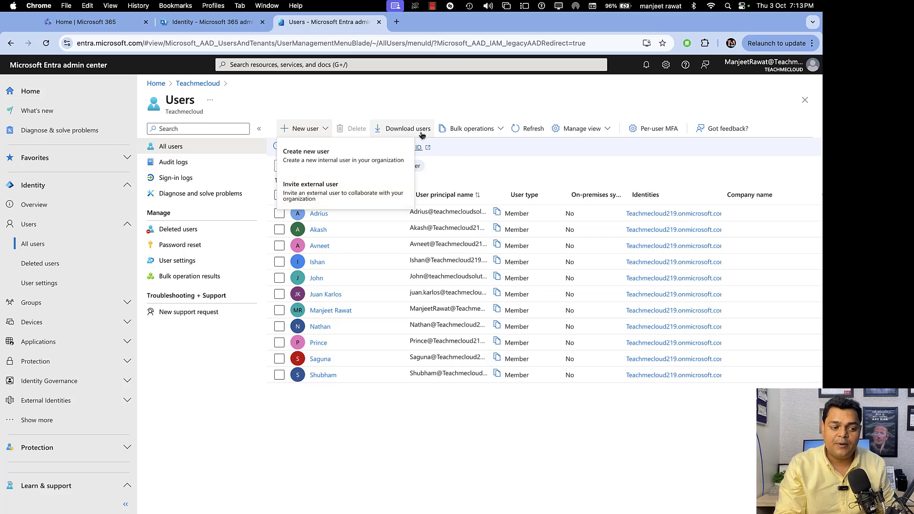
{"action": "left_click", "coordinate": [495, 127]}
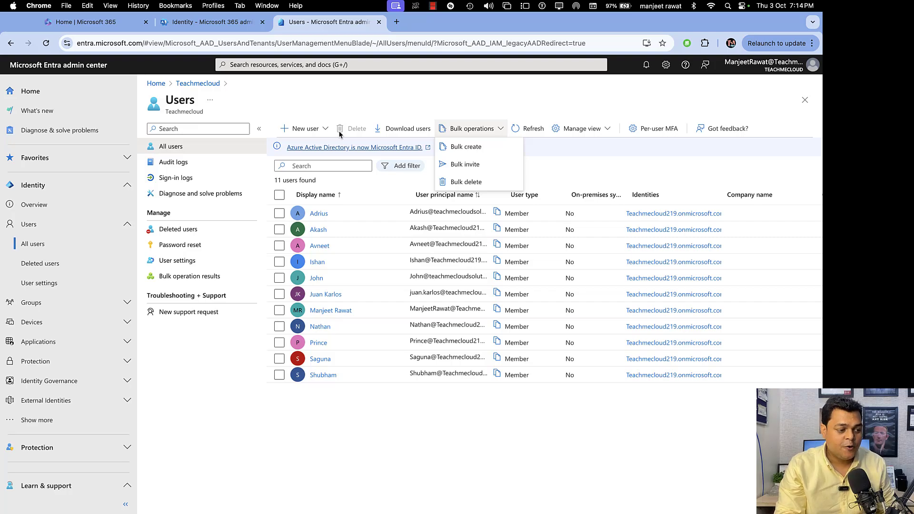
{"action": "key", "text": "ctrl+Left"}
{"action": "key", "text": "ctrl+Left"}
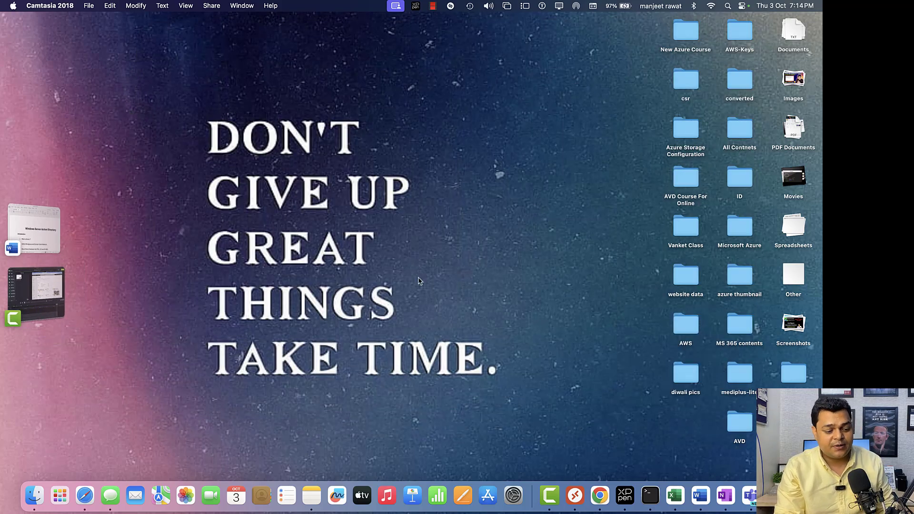
{"action": "right_click", "coordinate": [550, 499]}
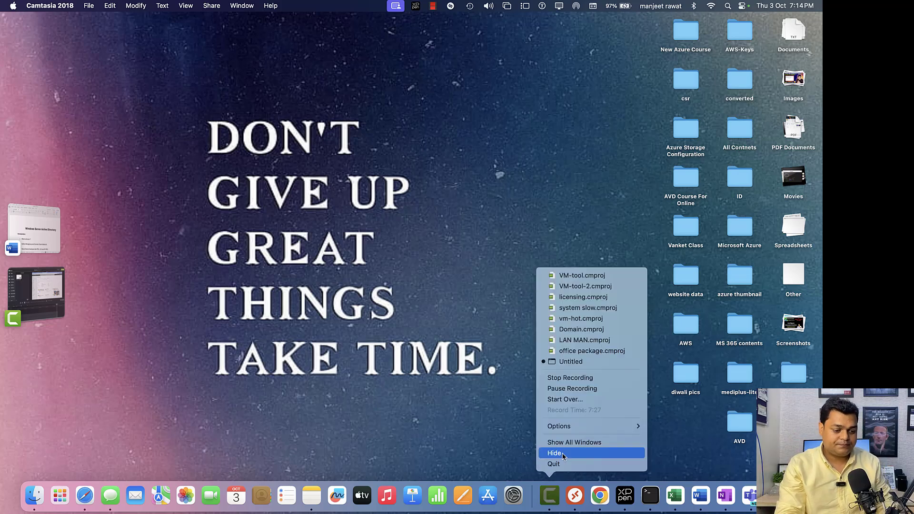